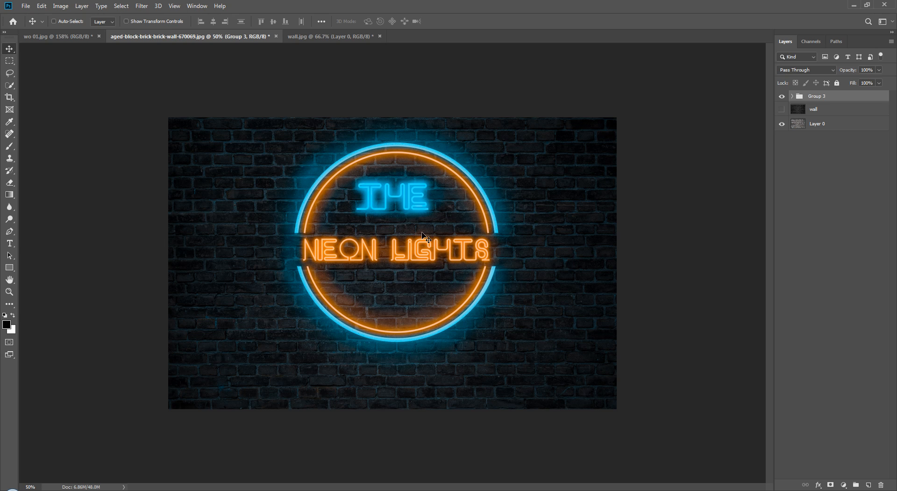
Step: Bring the wall.jpg document to the front and deselect its layer
key(ctrl+shift+Tab)
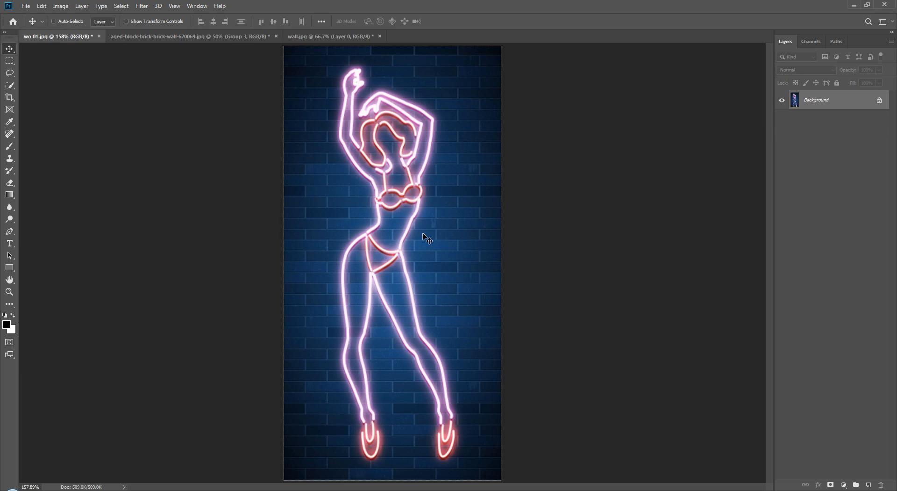
key(ctrl+shift+Tab)
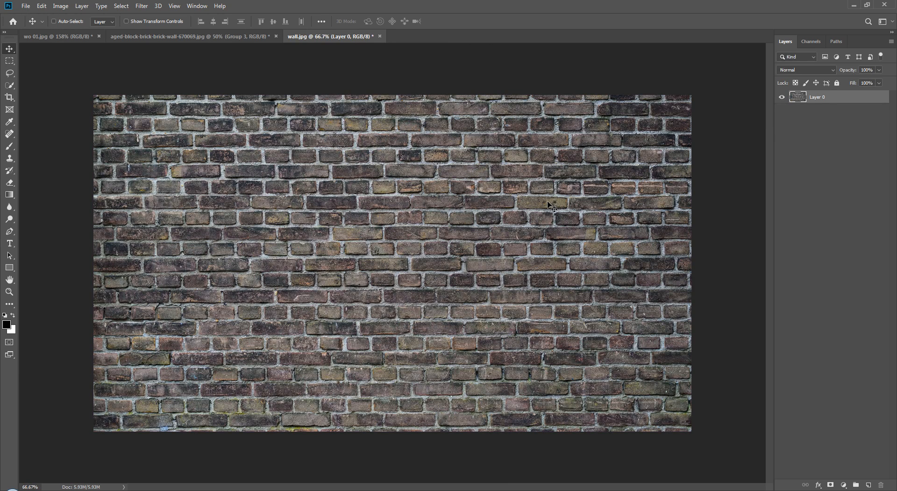
click(820, 154)
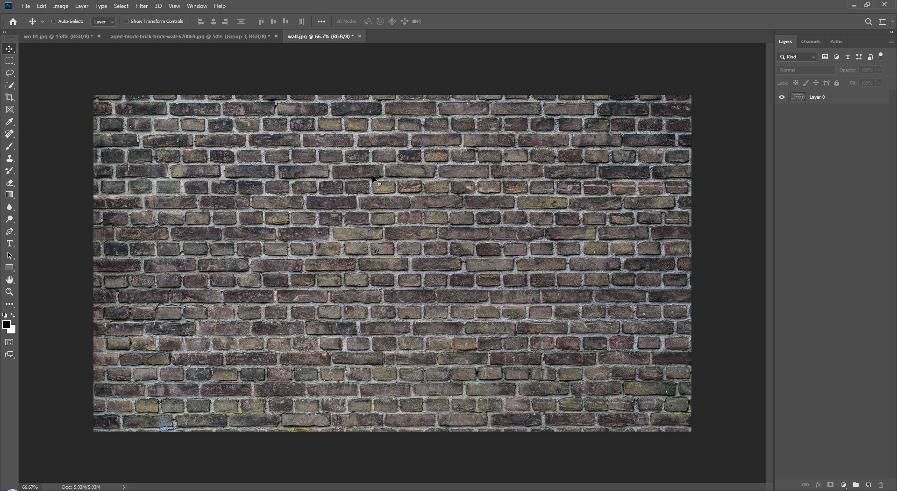
Step: Set the Type tool's font to Neon Regular
click(9, 243)
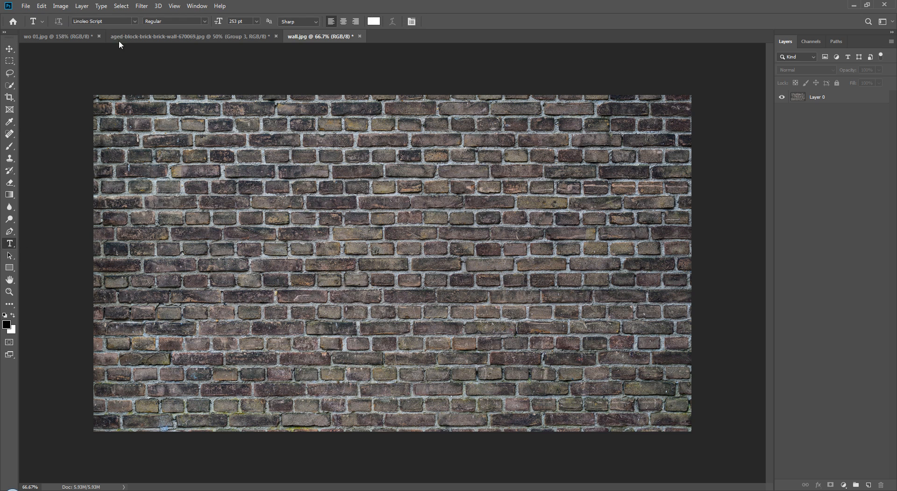
click(118, 23)
text(neon)
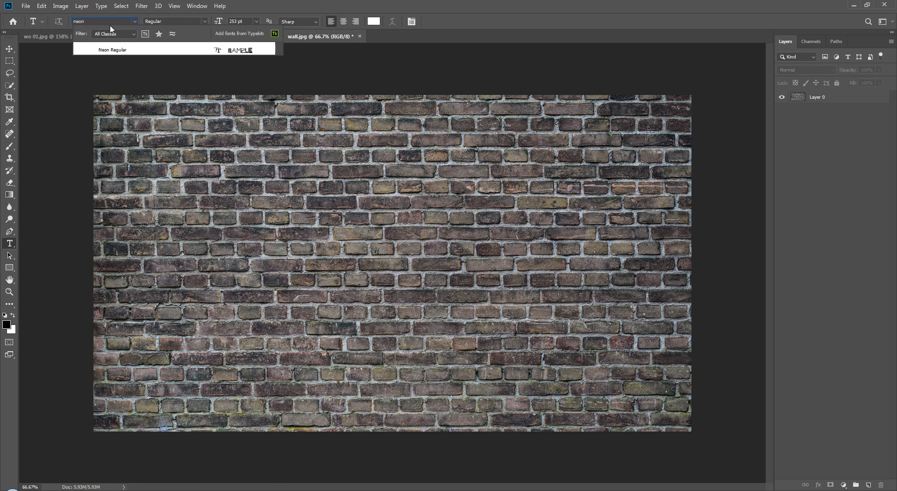
click(146, 50)
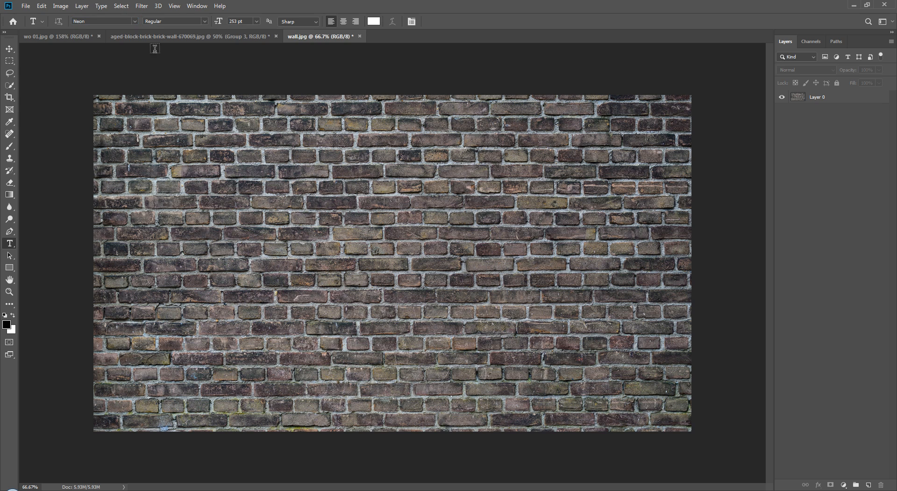
Step: Add the text NIGHT CLUB on the brick wall at 186 pt
click(374, 193)
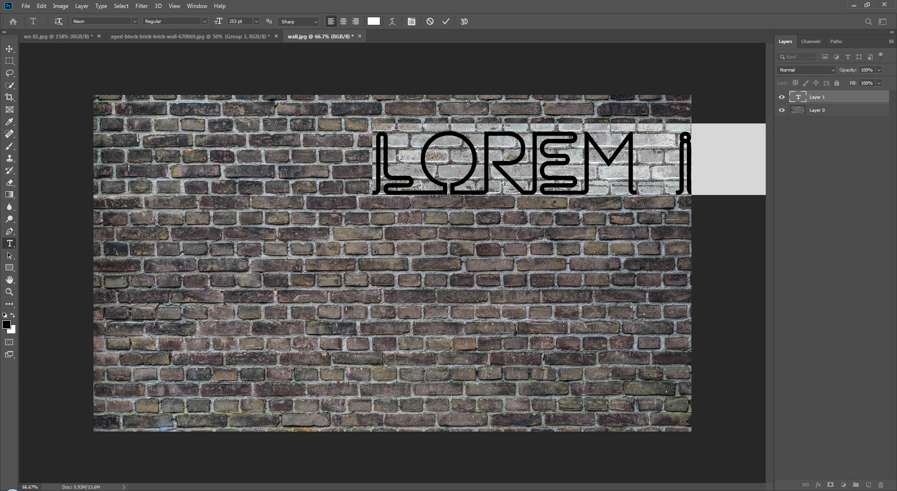
drag(219, 20, 187, 26)
key(Return)
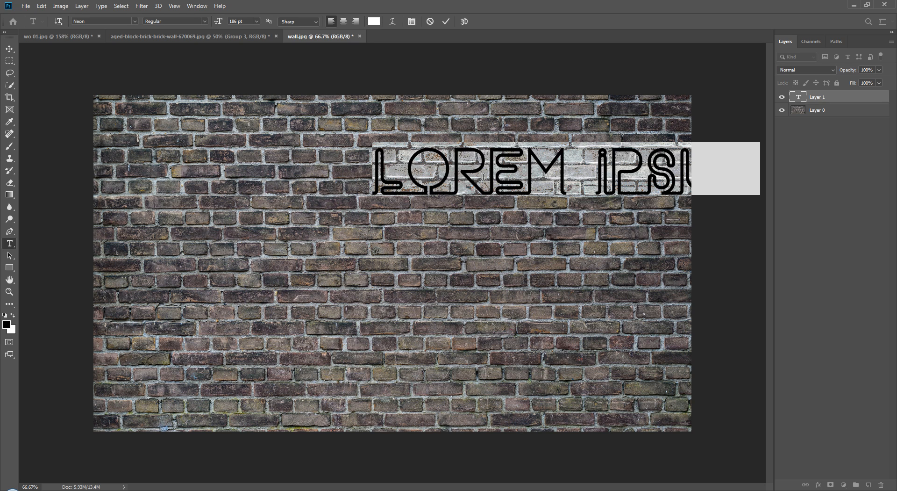
text(NIGHT)
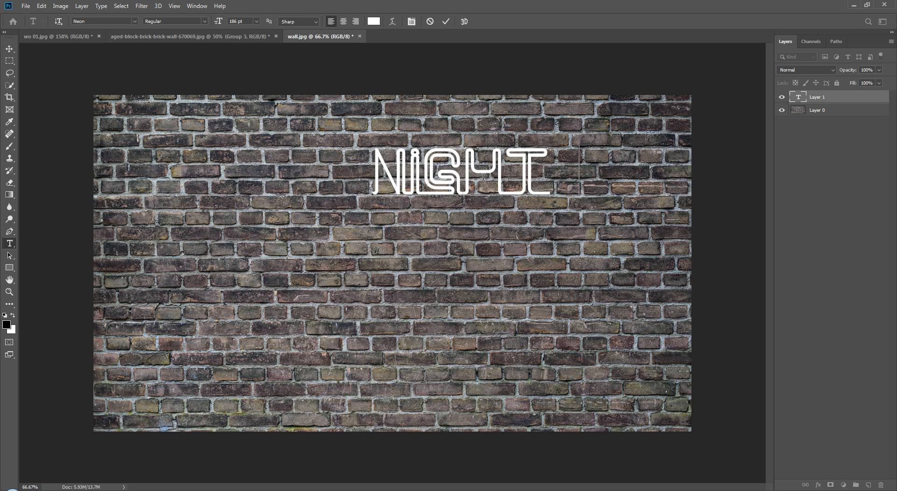
text( CLU)
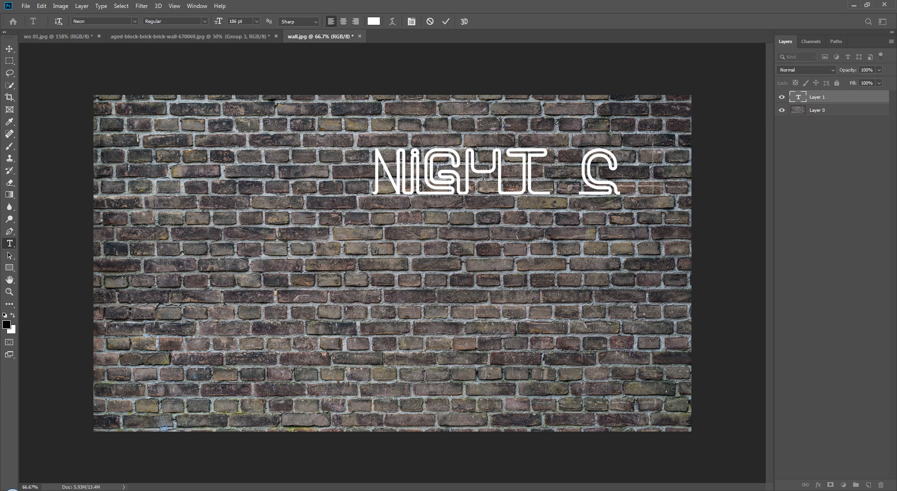
Step: Set the whole NIGHT CLUB text to 178 pt and move it to the horizontal middle of the wall
key(ctrl+a)
drag(219, 22, 266, 77)
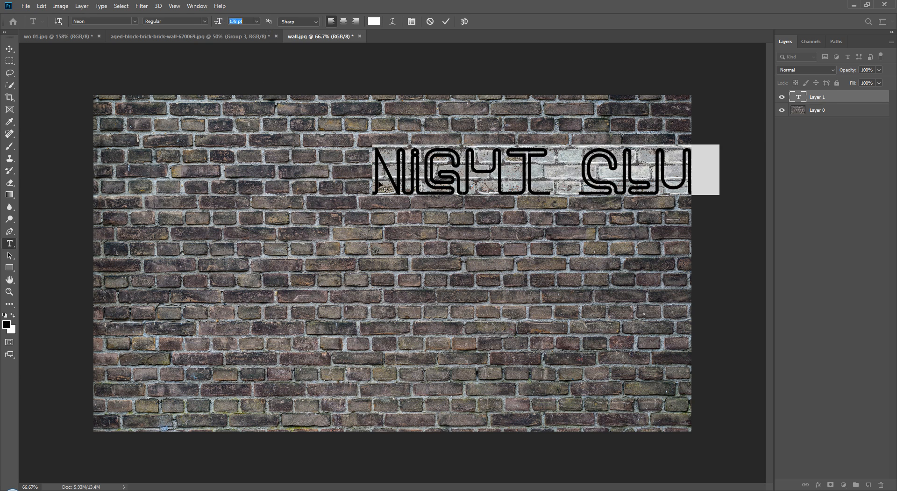
click(484, 276)
key(v)
drag(484, 370, 483, 365)
drag(532, 158, 396, 202)
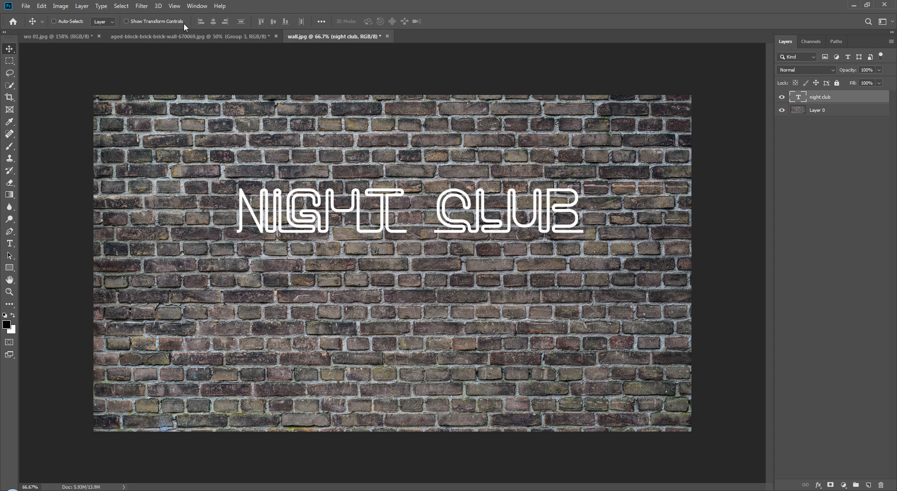
Step: Scale the NIGHT CLUB text to about 86%, stretch it slightly taller and recentre it on the wall
key(t)
key(v)
key(ctrl+t)
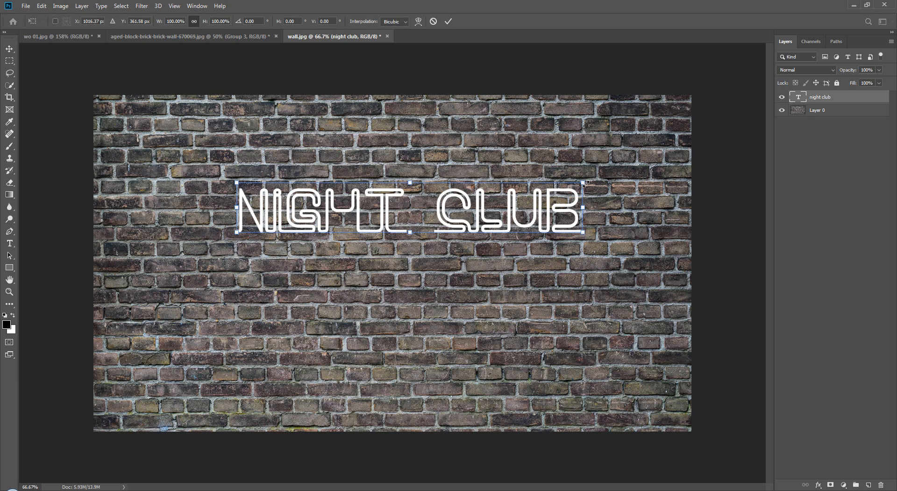
drag(585, 183, 536, 190)
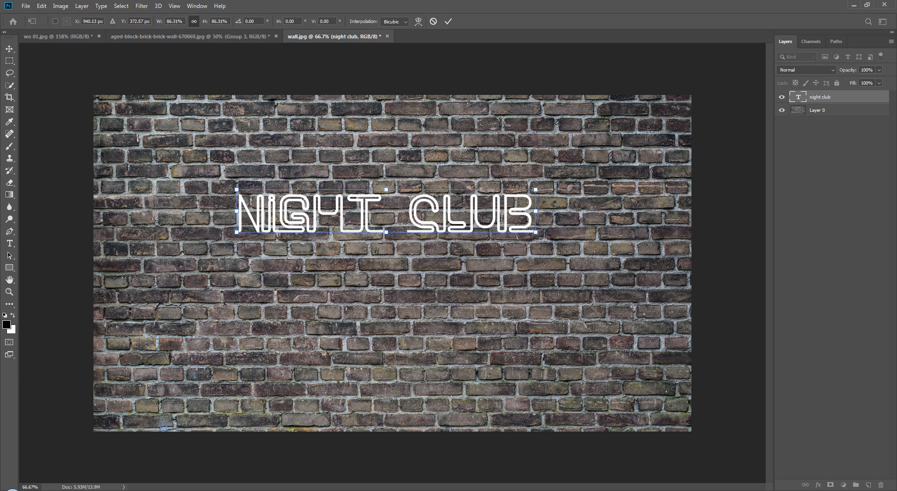
drag(382, 187, 384, 179)
key(Return)
drag(386, 217, 397, 216)
Step: Add the text "opened" in Linoleo Script Regular below NIGHT CLUB
key(t)
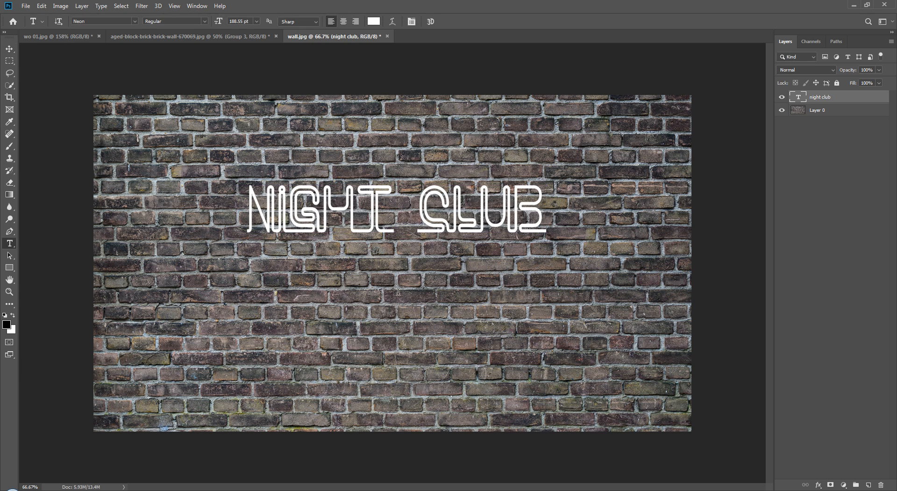
click(396, 298)
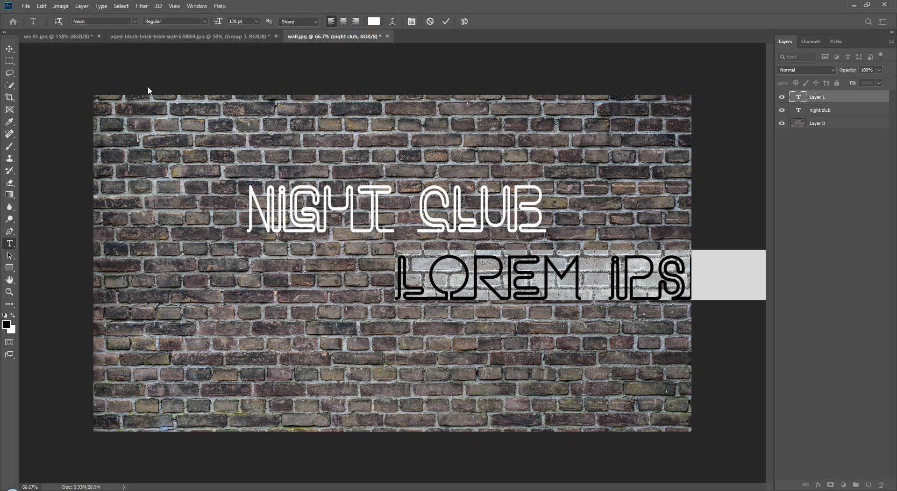
click(119, 20)
text(lin)
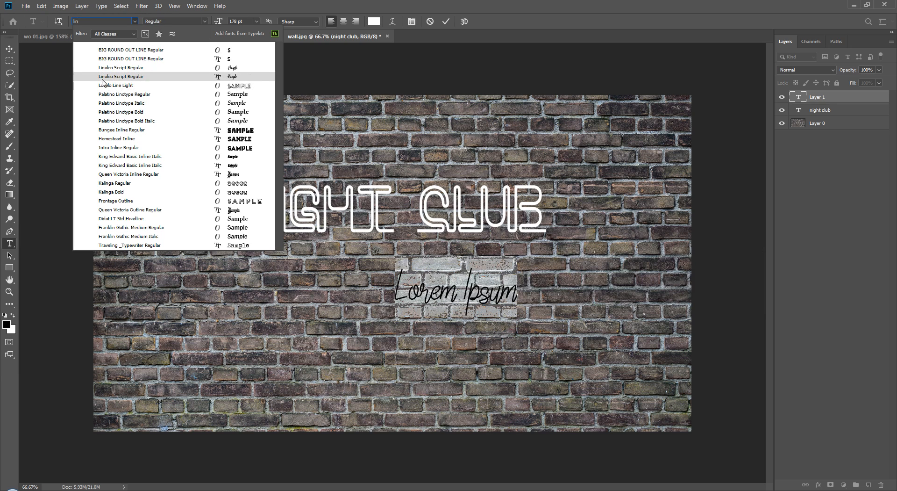
click(164, 78)
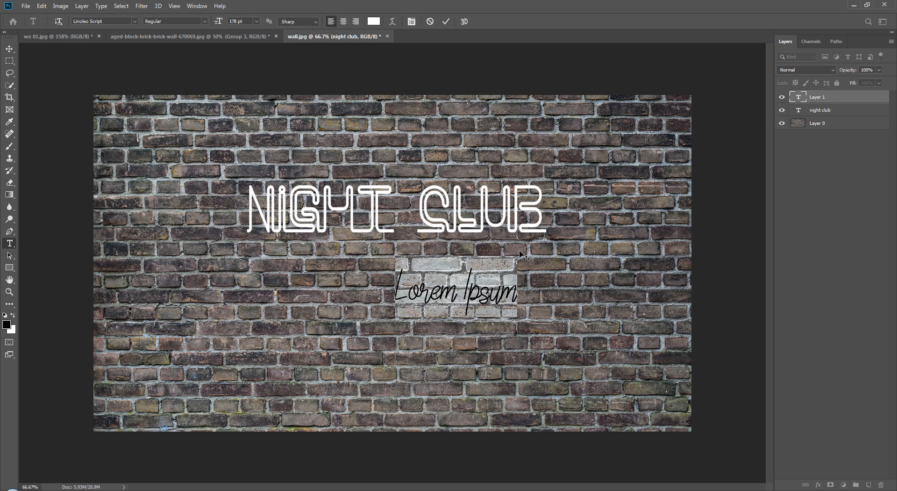
text(open)
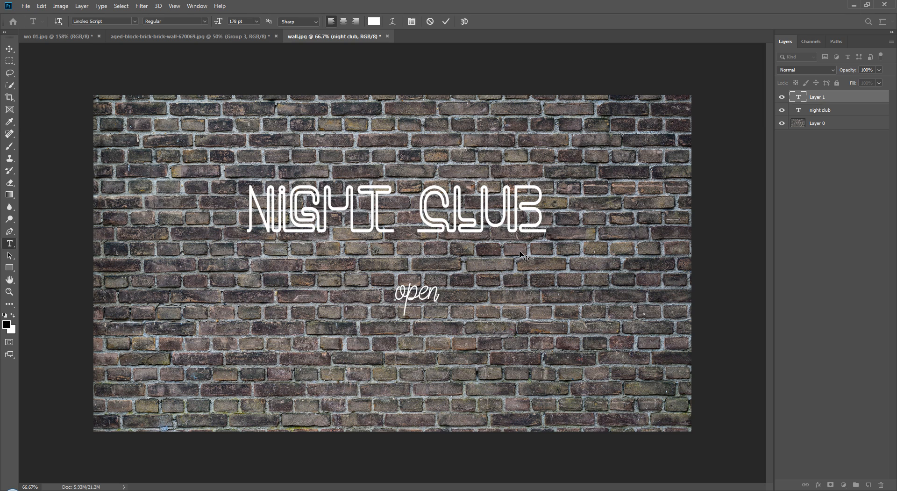
text(ed)
Step: Set the "opened" text to 190 pt and centre it beneath NIGHT CLUB
key(ctrl+a)
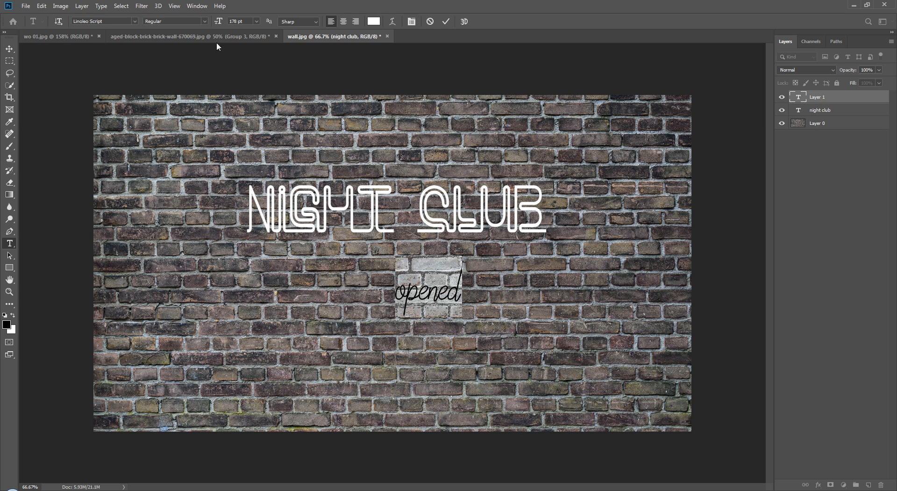
drag(219, 23, 226, 24)
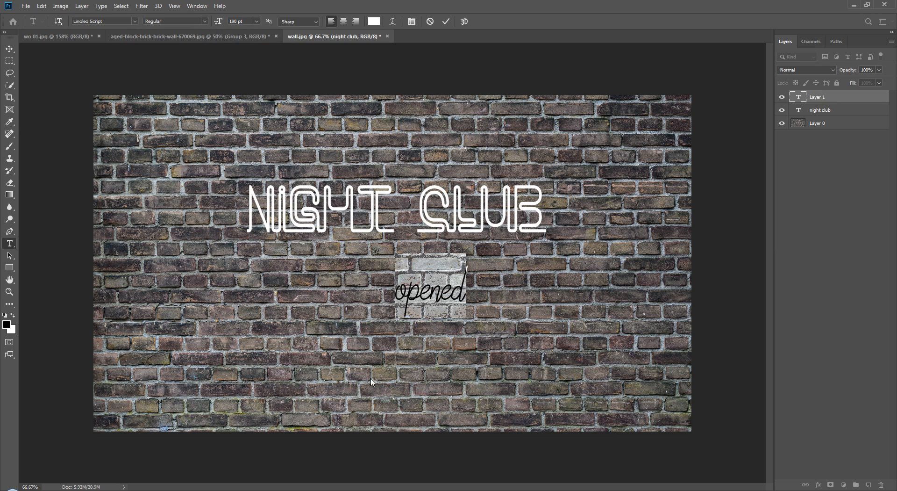
key(ctrl+Return)
key(v)
drag(438, 296, 399, 288)
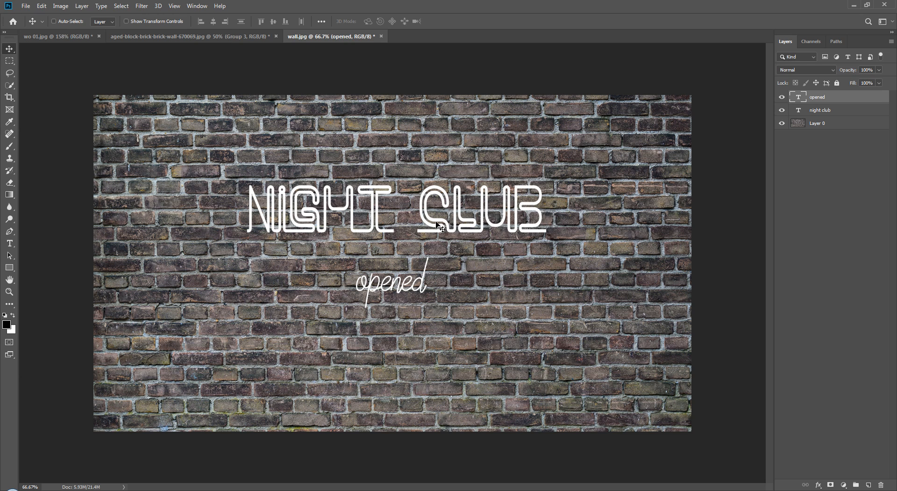
Step: Break the NIGHT CLUB text into two lines, with CLUB on the second line
click(10, 243)
click(409, 208)
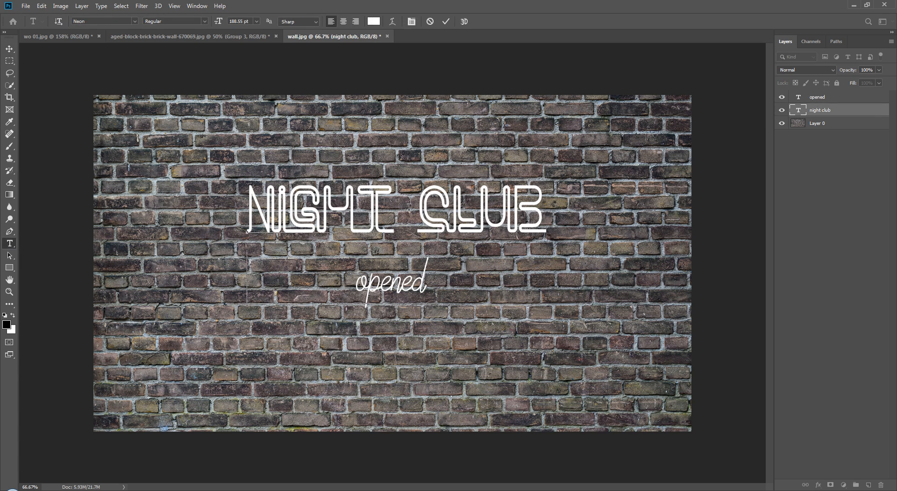
key(Return)
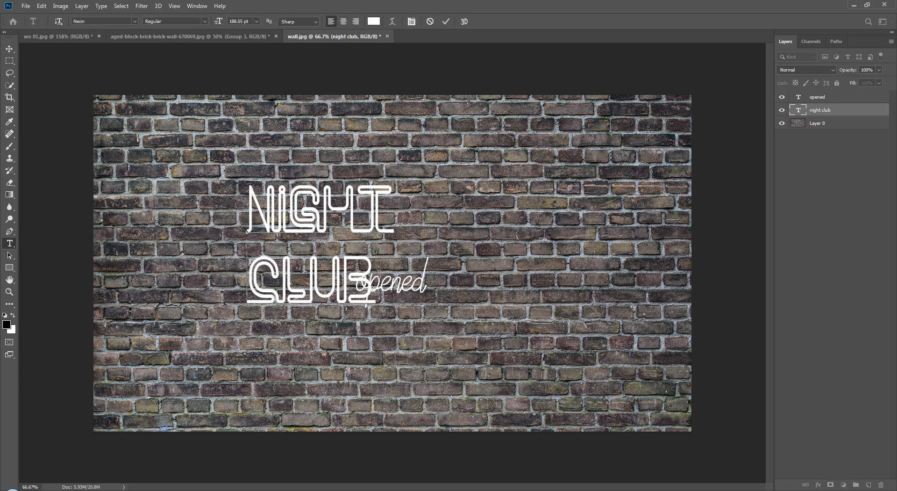
text(V)
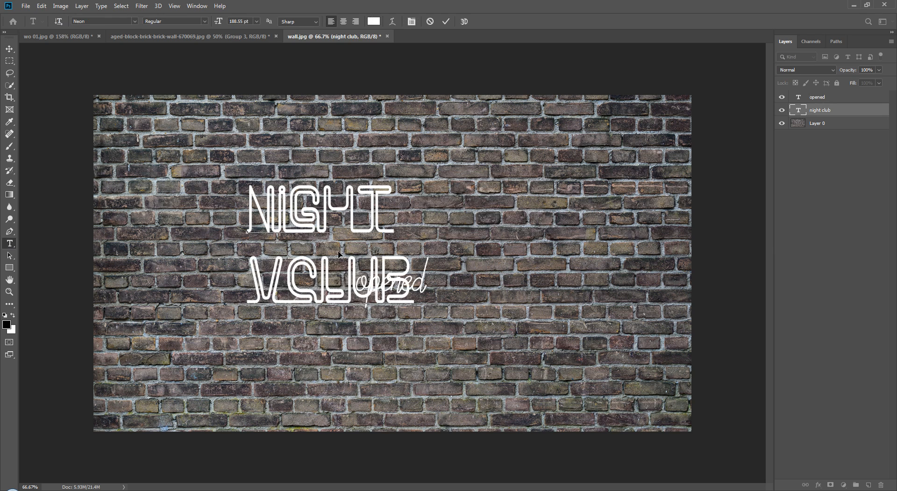
key(BackSpace)
key(BackSpace)
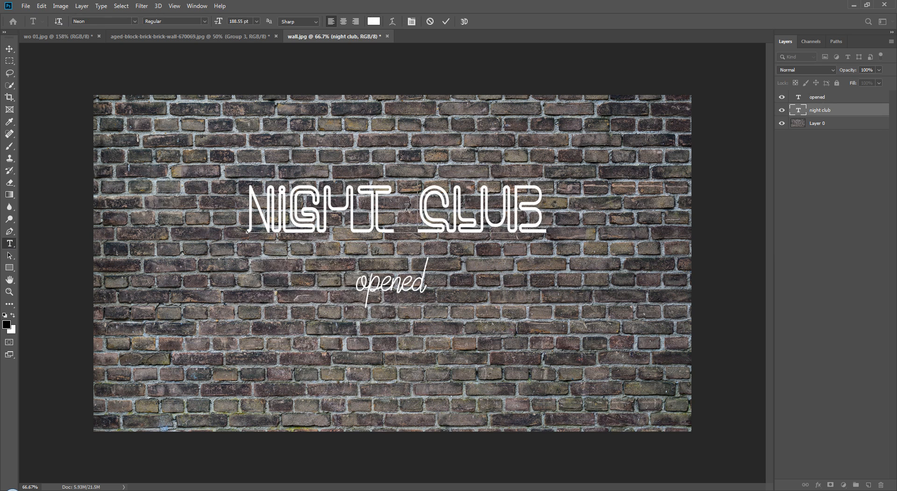
key(Return)
key(ctrl+Return)
Step: Move the two-line NIGHT CLUB text to the upper middle of the wall and the "opened" text below it
key(v)
drag(311, 231, 393, 258)
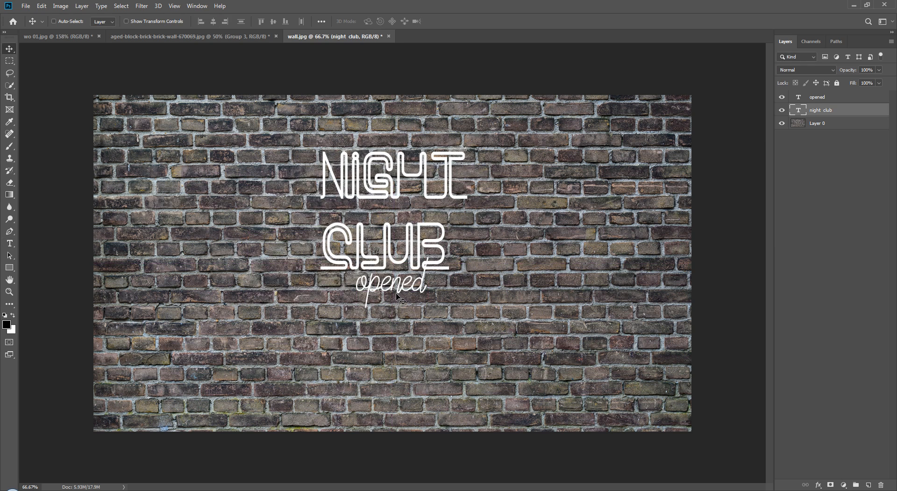
click(839, 100)
drag(394, 287, 394, 322)
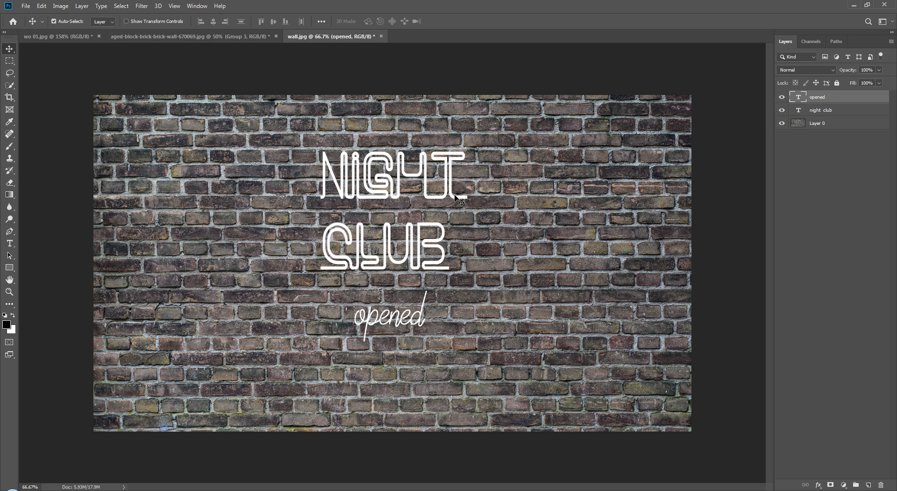
Step: Scale the two-line NIGHT CLUB text down proportionally and shift it slightly down toward the "opened" text
click(828, 111)
key(ctrl+t)
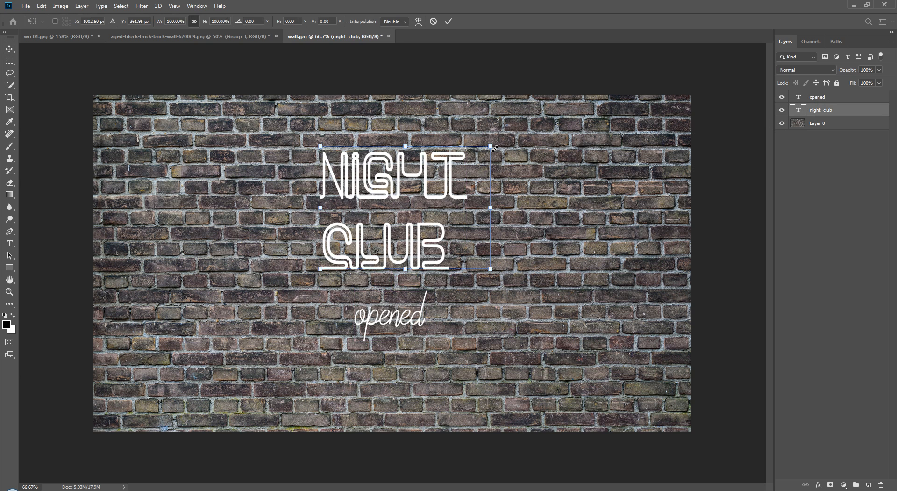
drag(494, 148, 467, 167)
drag(387, 240, 396, 249)
key(Return)
Step: Adjust the "opened" text's position so it sits just beneath CLUB
drag(389, 325, 405, 333)
double_click(397, 317)
click(532, 358)
drag(399, 330, 398, 322)
Step: Draw a 718 by 718 px circle around the texts with the Ellipse tool
click(8, 268)
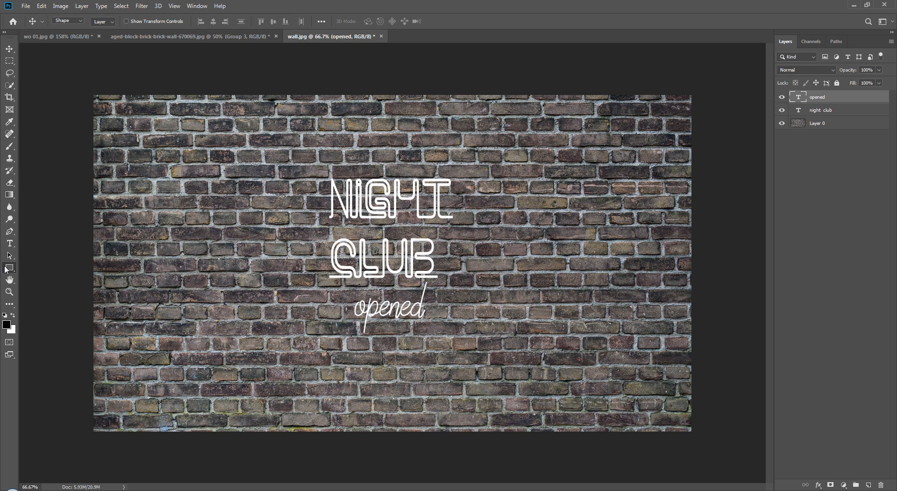
right_click(7, 268)
click(47, 285)
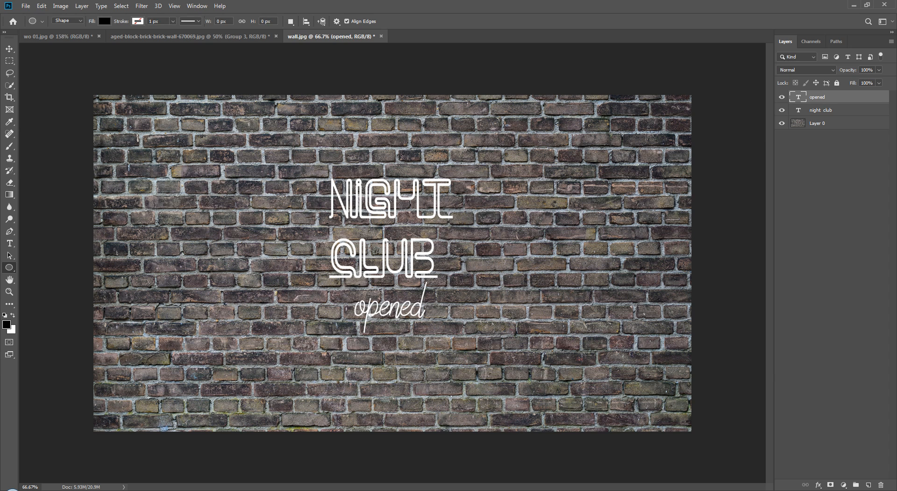
drag(386, 240, 521, 350)
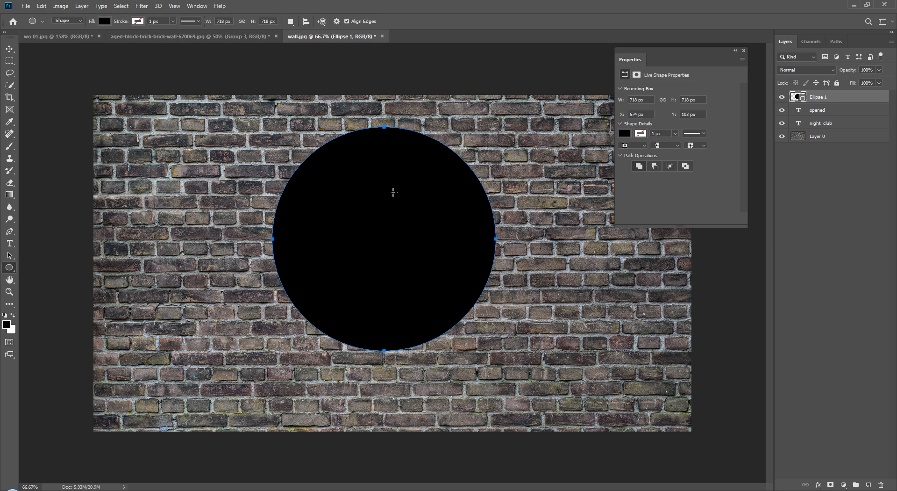
Step: Remove the circle's fill and give it a white 13 px stroke
click(103, 21)
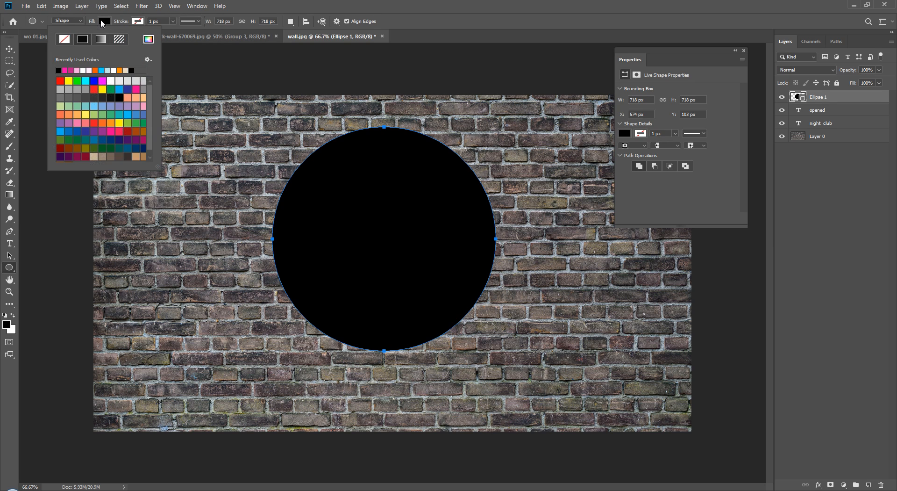
click(65, 39)
click(139, 21)
click(139, 21)
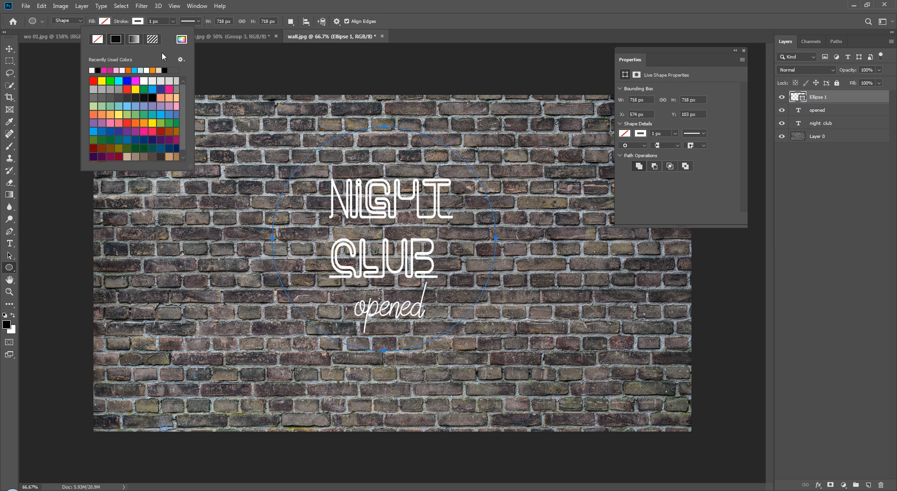
click(182, 38)
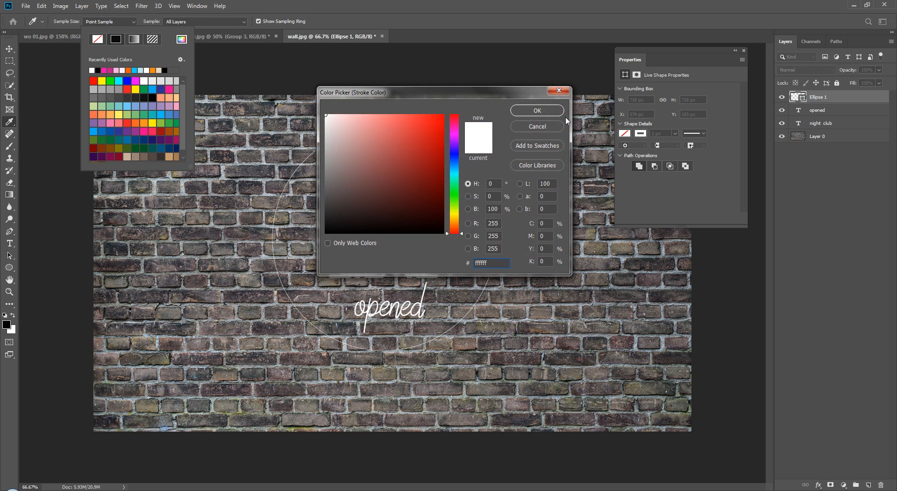
click(538, 111)
drag(123, 23, 128, 23)
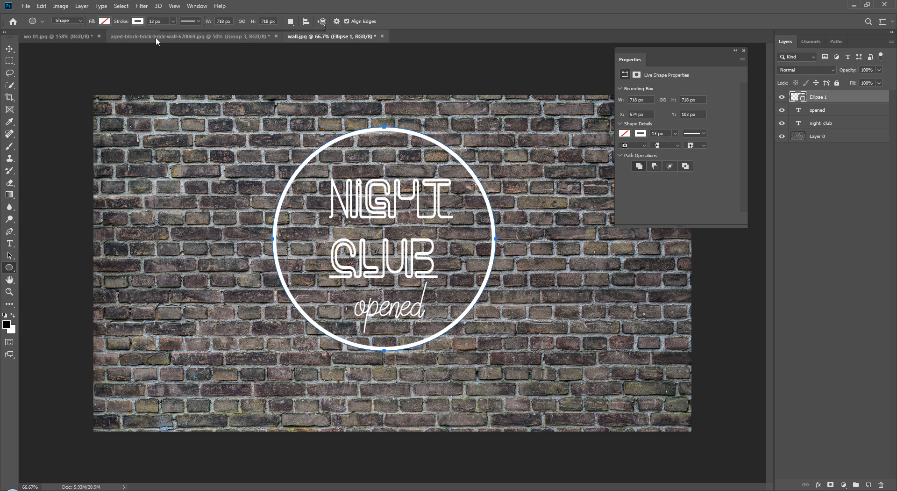
click(744, 50)
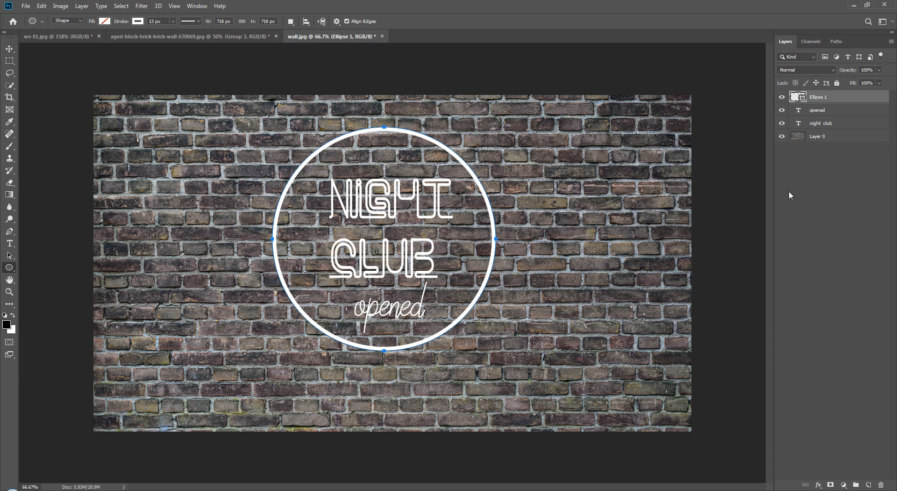
Step: Duplicate the circle layer and scale the copy to 89% around its centre to form an inner ring
click(789, 191)
click(837, 100)
key(ctrl+j)
key(ctrl+t)
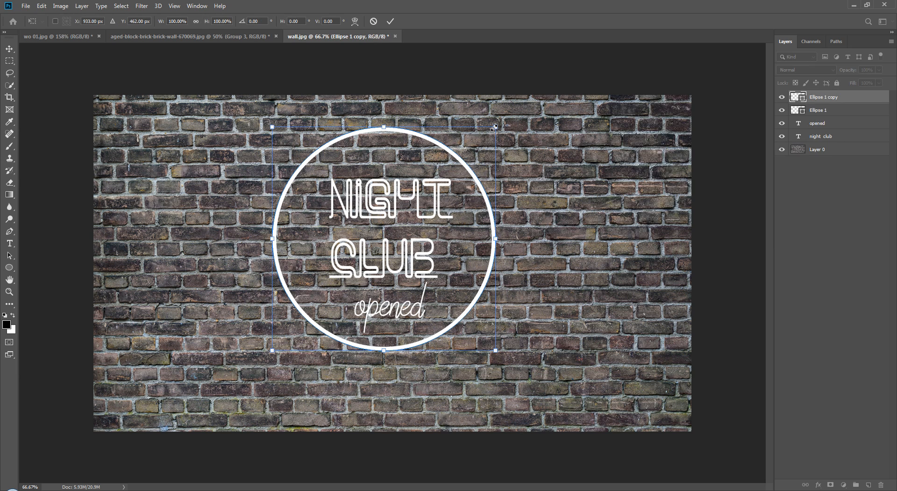
drag(495, 126, 504, 163)
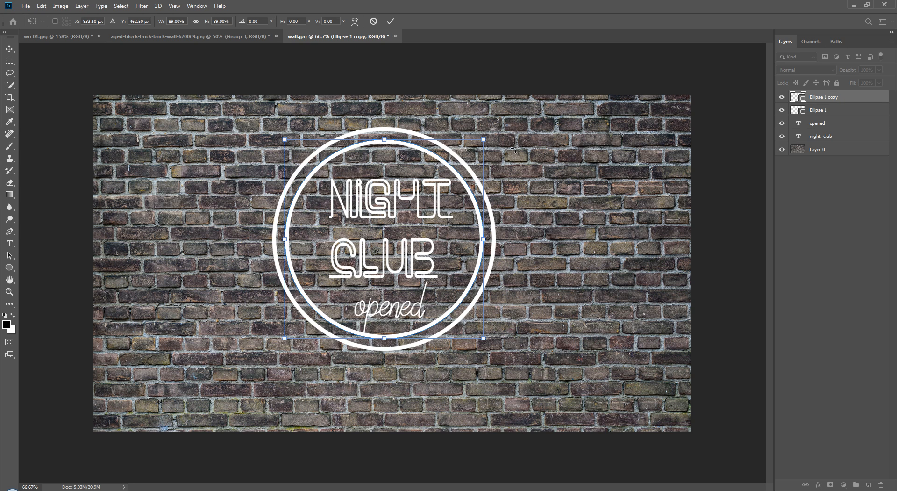
Step: Set the inner circle's stroke width to 10 px and deselect its layer
click(9, 267)
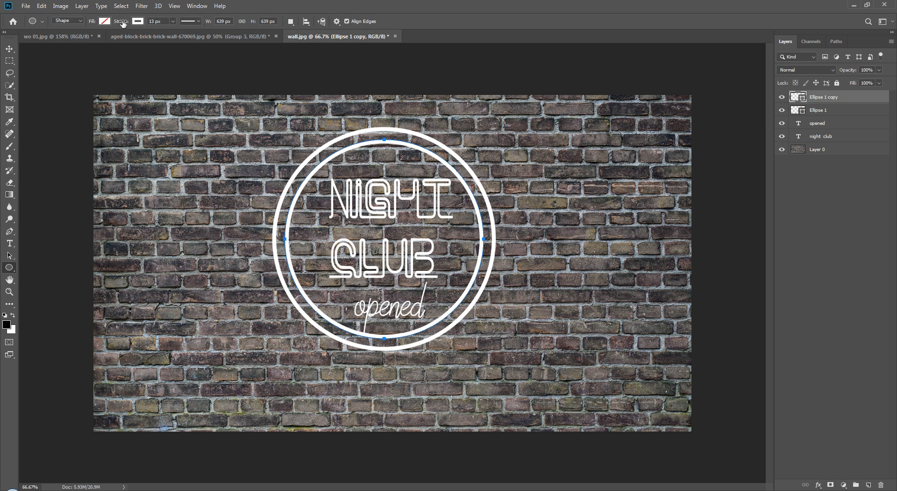
drag(127, 24, 127, 23)
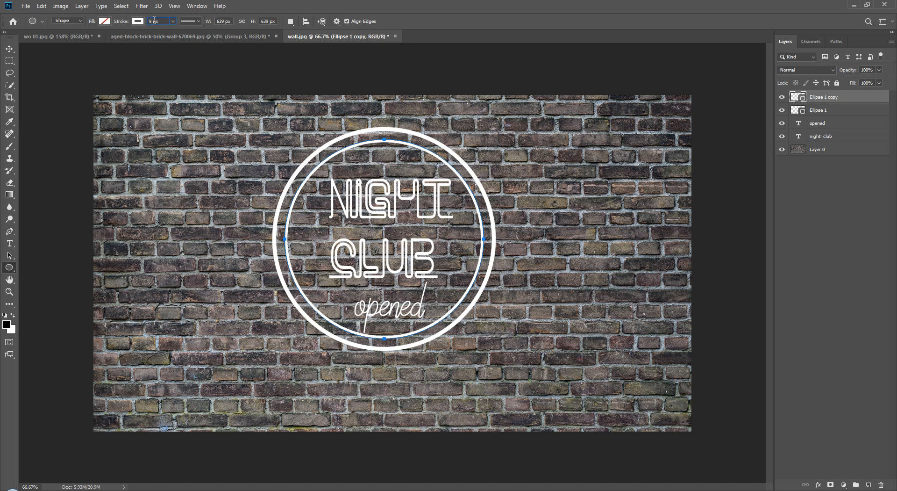
key(Return)
click(261, 80)
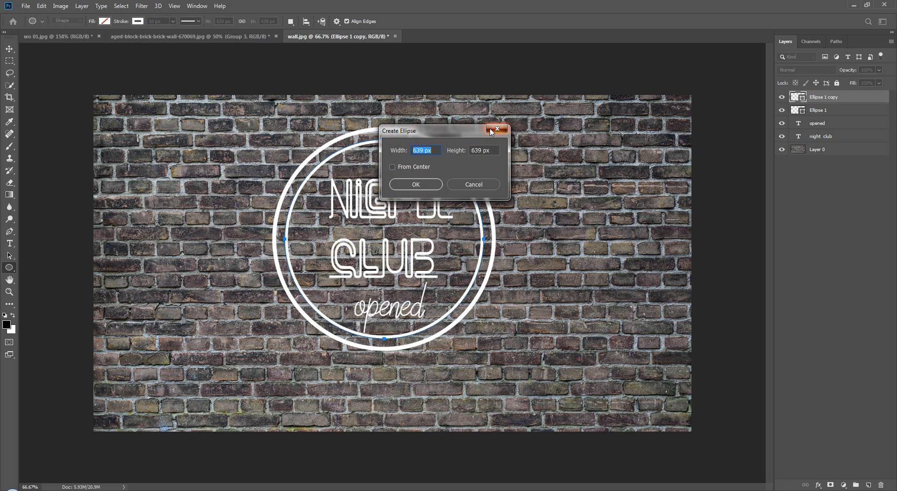
click(497, 129)
key(Return)
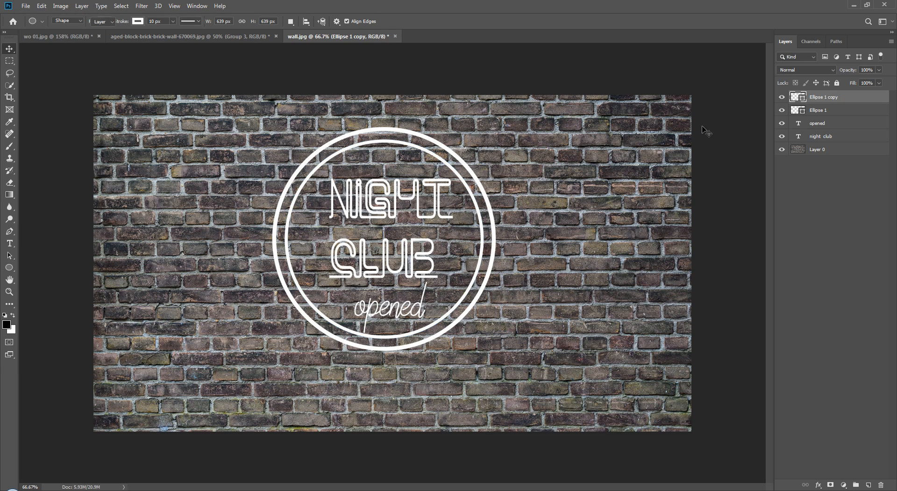
key(v)
click(812, 186)
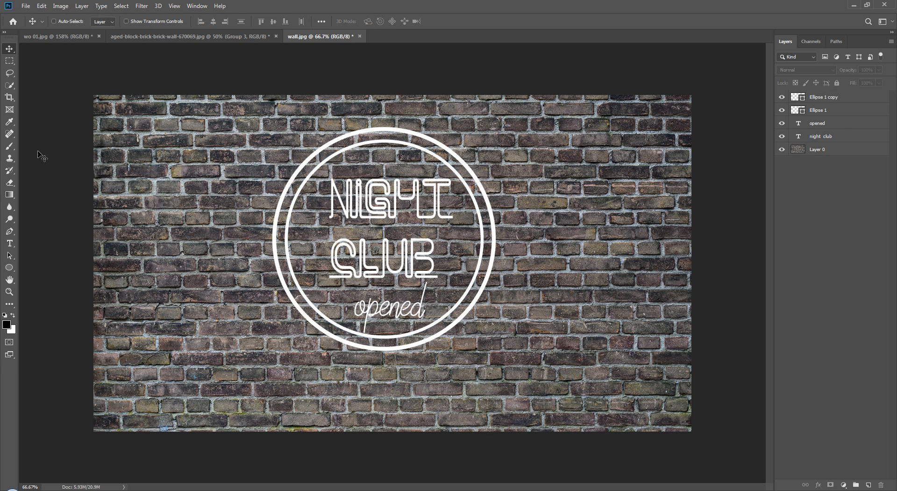
Step: Draw a rectangular marquee selection spanning both circles, from just below NIGHT down to the middle of CLUB
scroll(392, 171, up, 3)
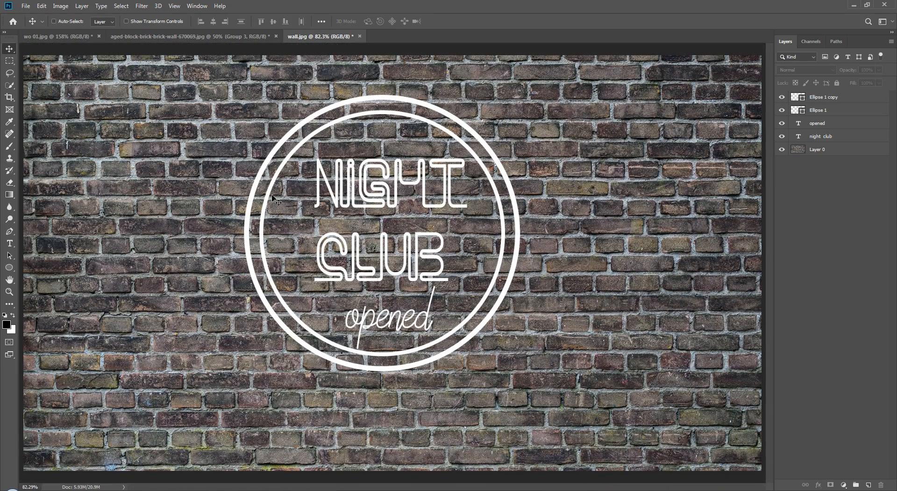
click(9, 61)
drag(228, 199, 366, 252)
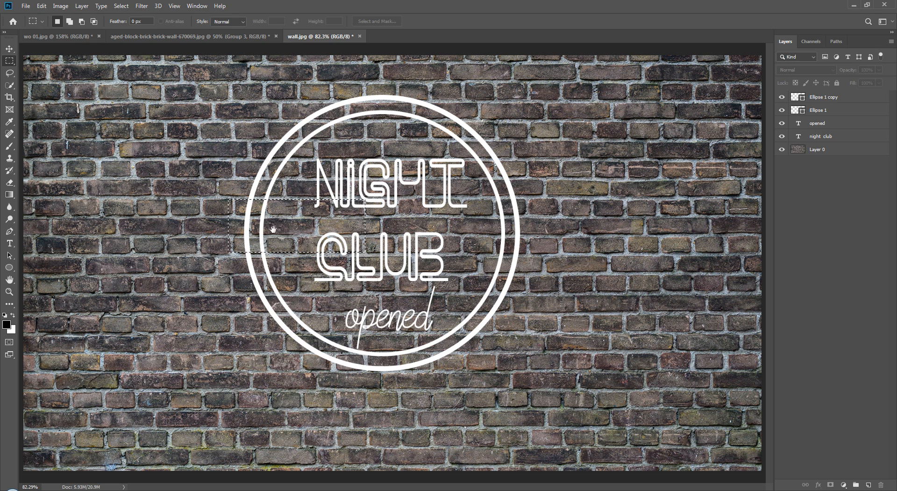
click(262, 237)
drag(231, 213, 538, 260)
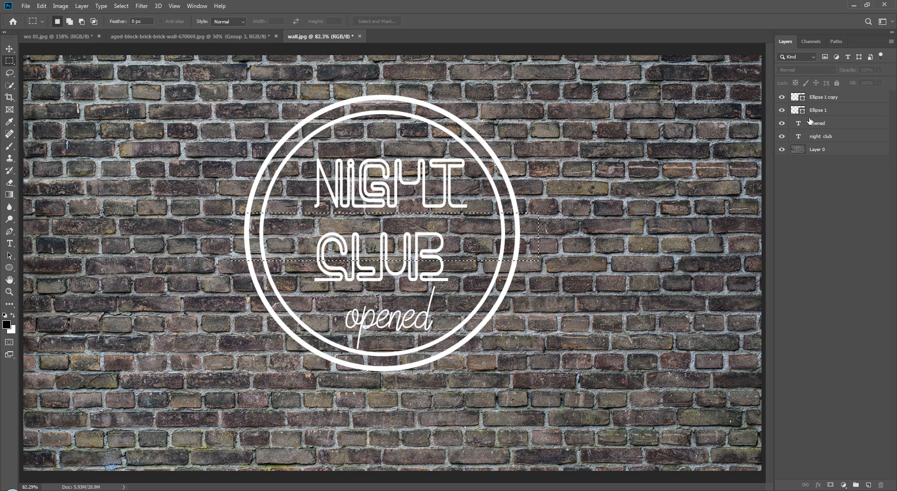
Step: Try to delete the selected band from the inner circle's shape layer
click(822, 99)
key(Delete)
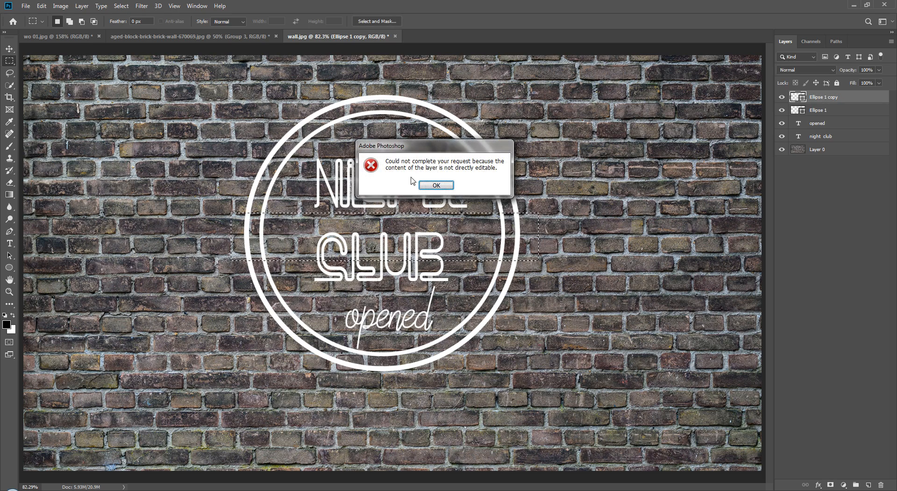
key(Return)
Step: Rasterize the inner and outer circle shape layers
right_click(854, 97)
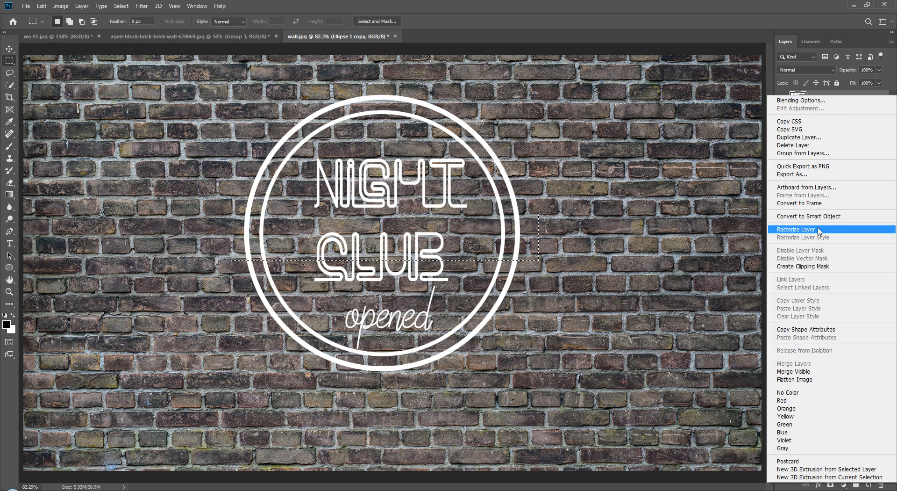
click(821, 229)
click(845, 111)
right_click(845, 111)
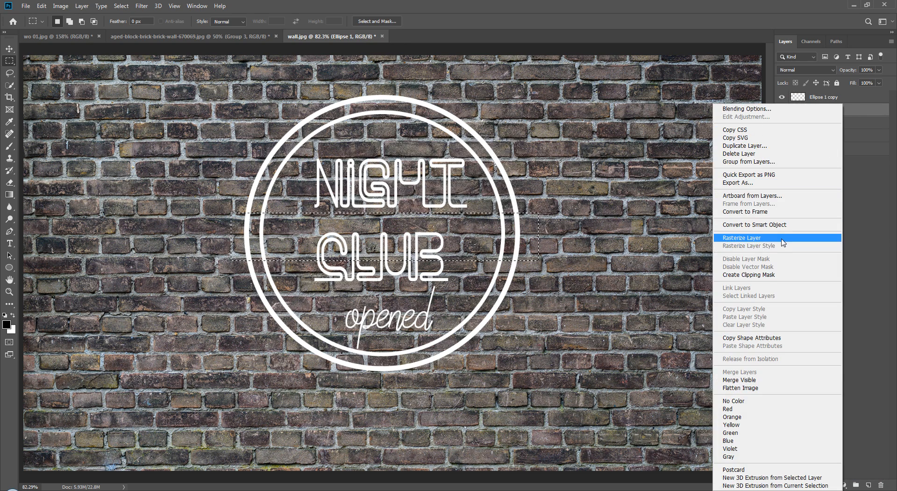
click(790, 238)
Step: Delete the selected band from the outer and inner circles, leaving a gap on each side, and clear the selection
key(Delete)
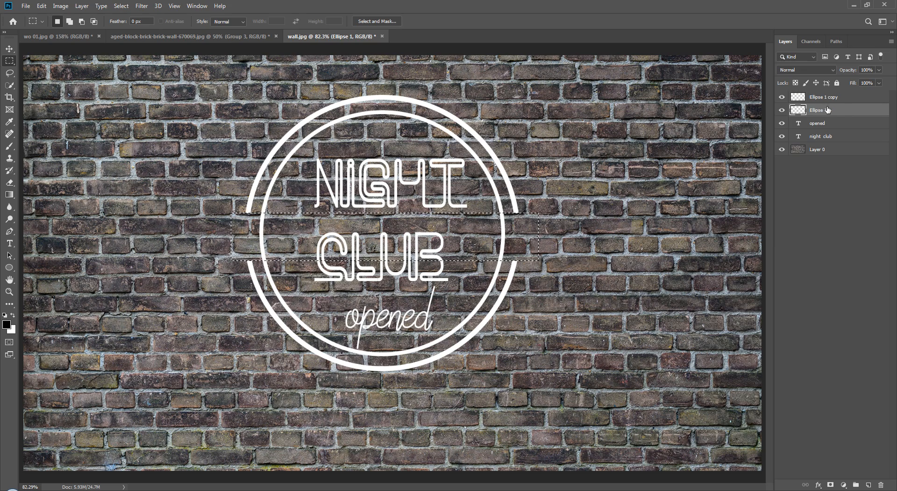
click(844, 99)
click(452, 256)
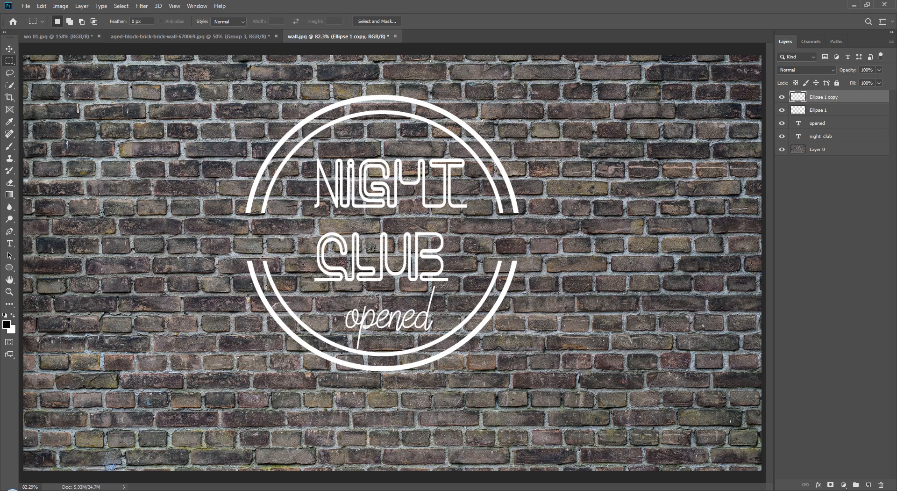
key(v)
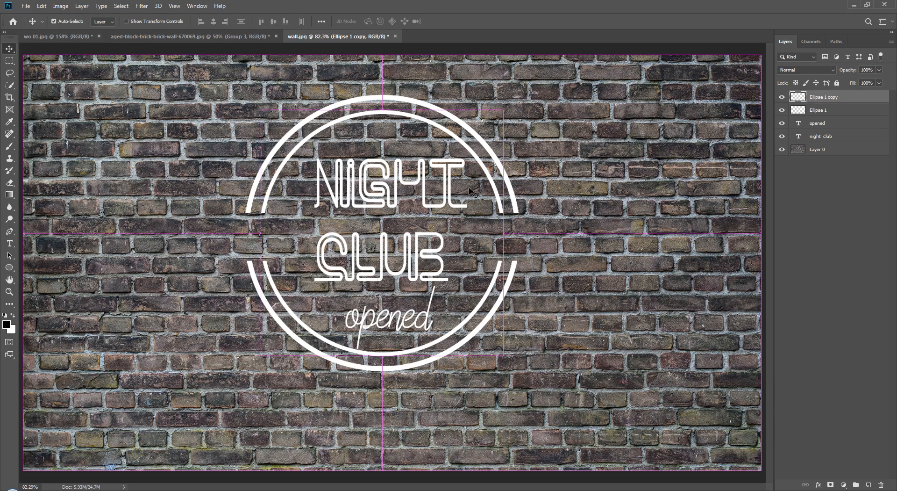
key(ctrl+minus)
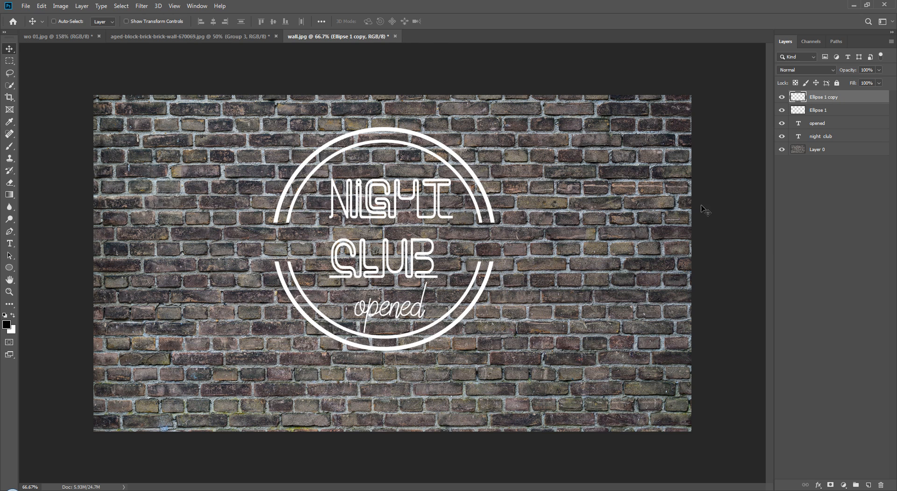
click(846, 229)
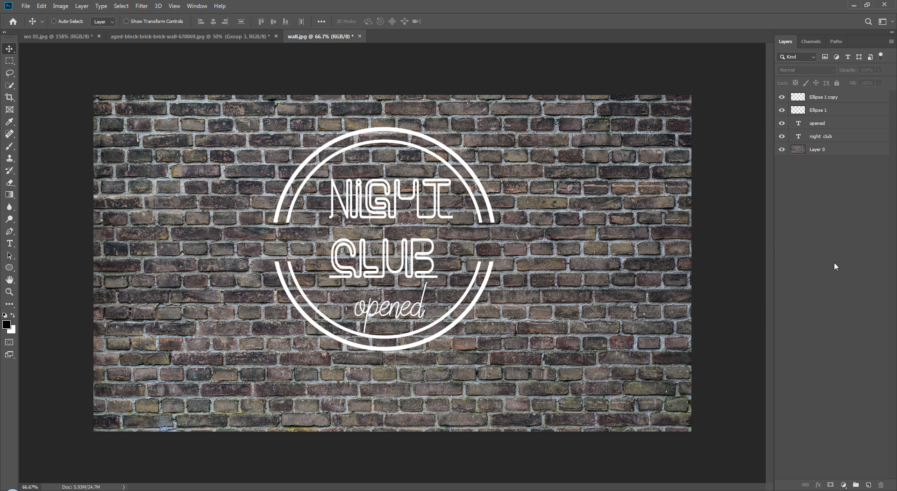
Step: Rename the brick background layer, Layer 0, as "wall"
click(142, 6)
click(801, 170)
click(828, 152)
double_click(822, 149)
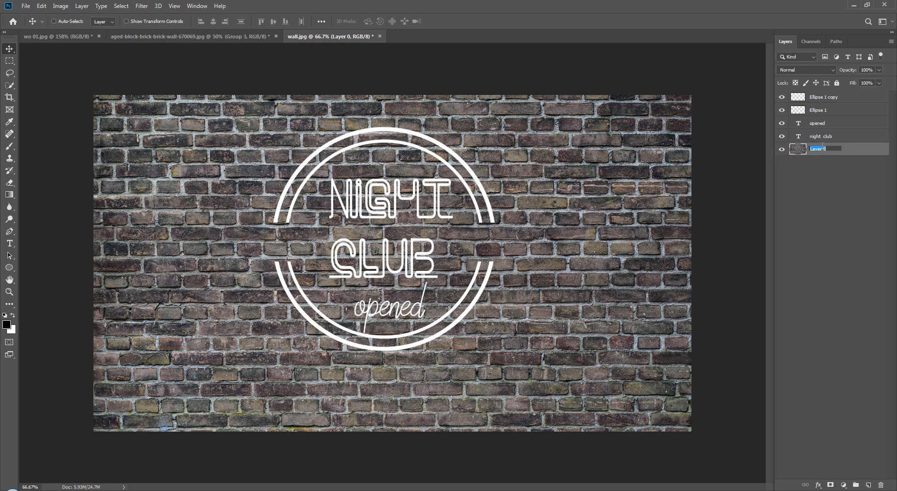
text(wall)
key(Return)
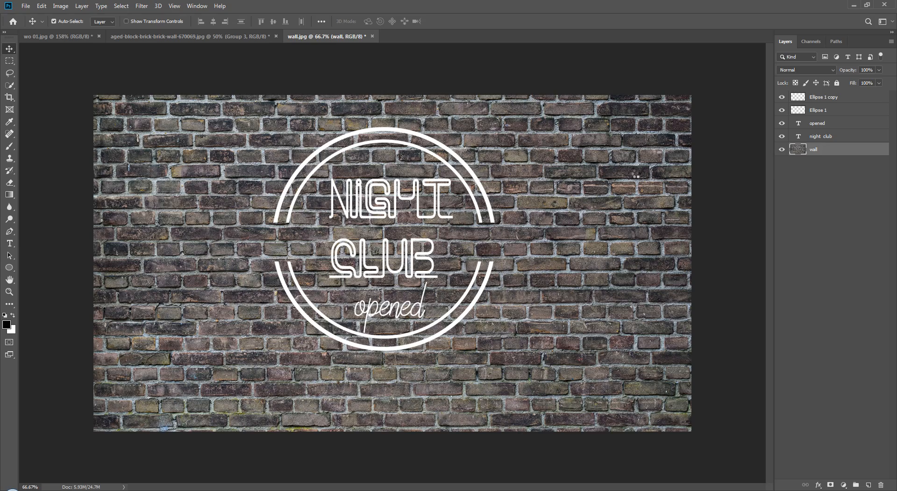
Step: Darken the wall layer with the Camera Raw filter, setting Exposure to -2.20 and Contrast to -43
key(ctrl+shift+a)
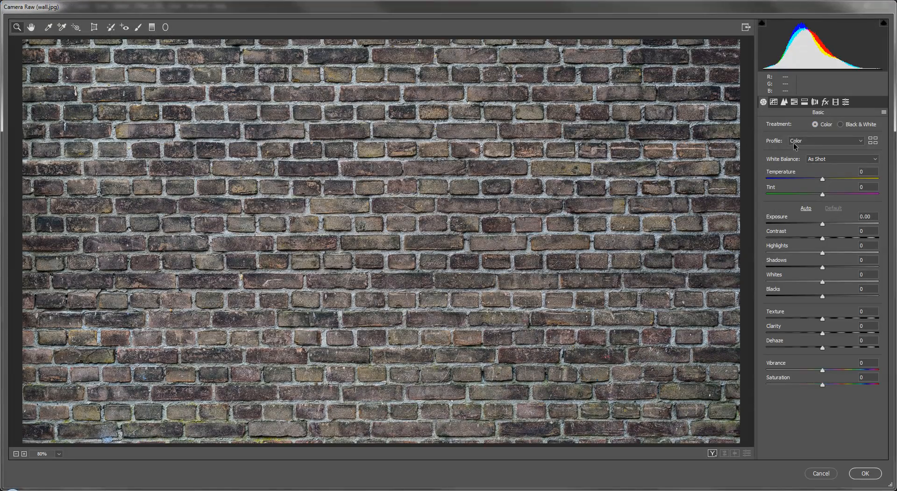
key(ctrl+minus)
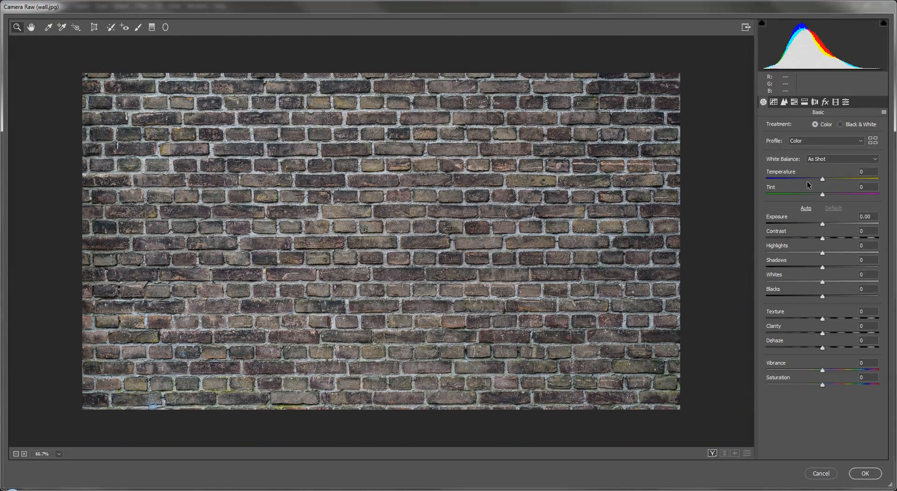
click(814, 223)
drag(812, 225, 807, 224)
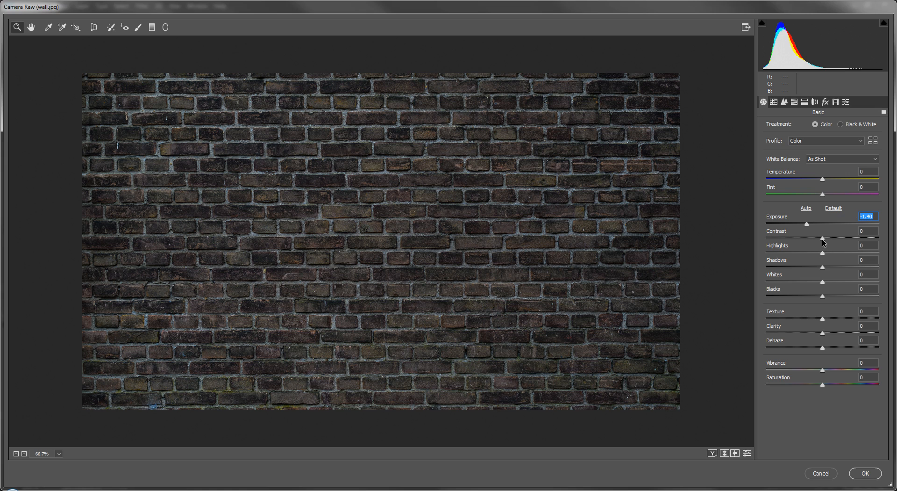
drag(823, 241, 798, 223)
Step: Set Highlights to -15, Shadows -31, Whites -27, Blacks -25, Texture and Clarity -13, Dehaze -14, and lower Vibrance and Saturation
drag(823, 253, 806, 267)
drag(823, 296, 816, 348)
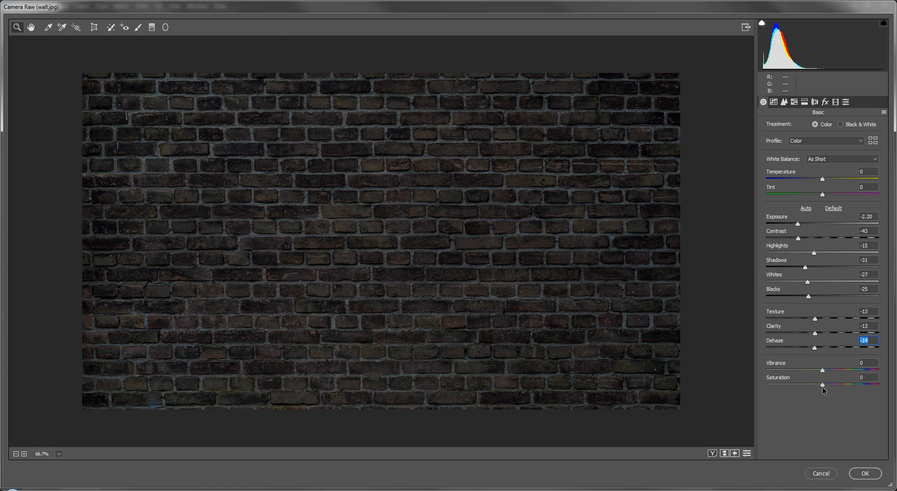
drag(822, 384, 811, 371)
click(815, 102)
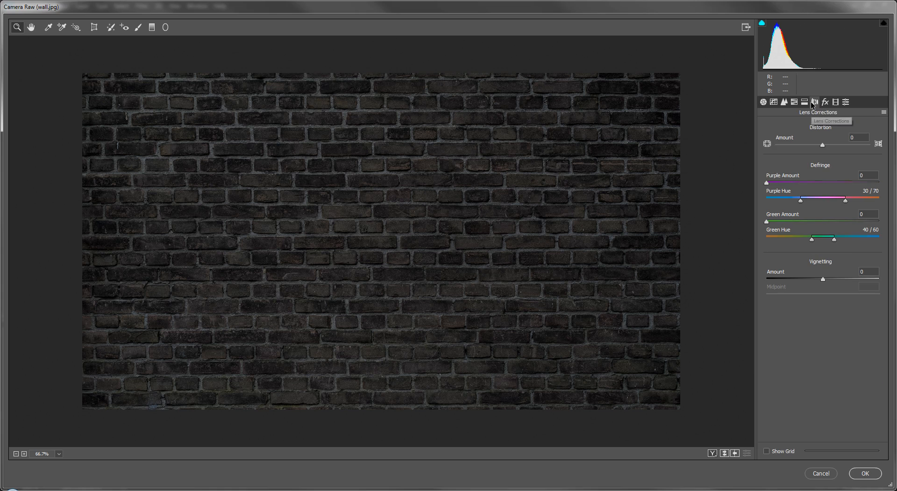
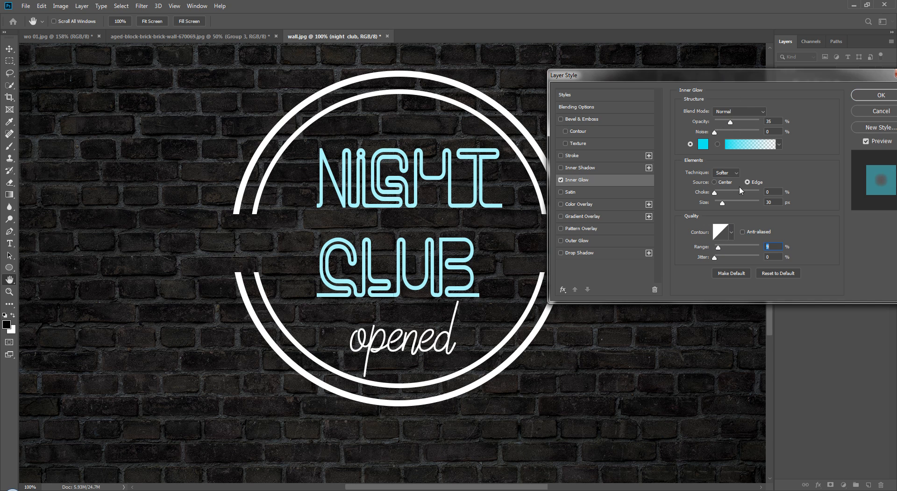
Step: Set the NIGHT CLUB text's Inner Glow size to 8 px, keep Edge as its source, and apply the layer style
drag(724, 205, 720, 204)
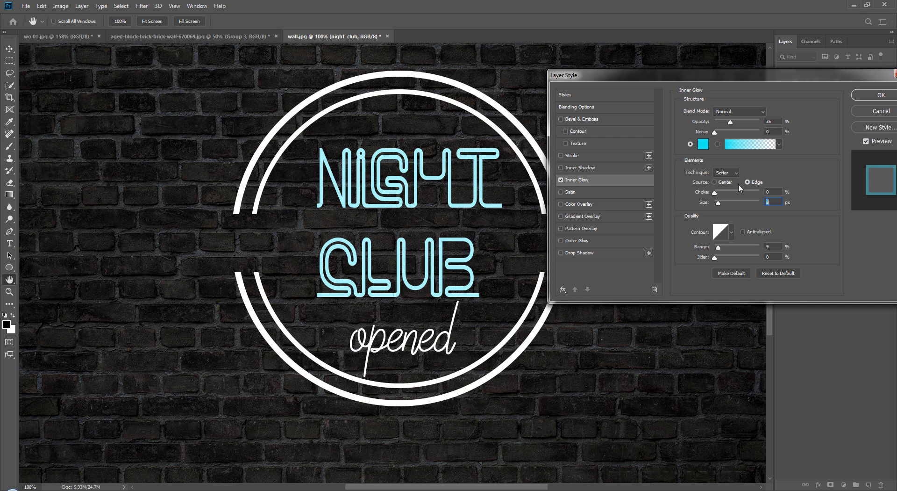
click(714, 182)
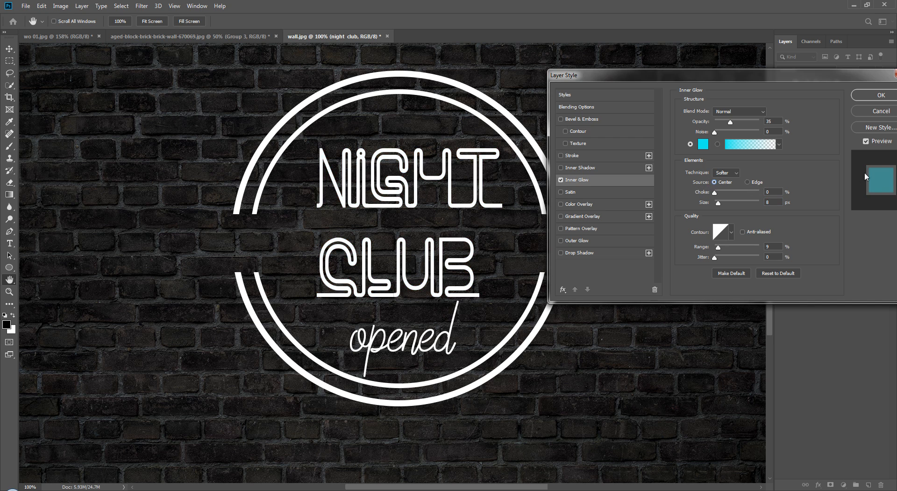
click(748, 182)
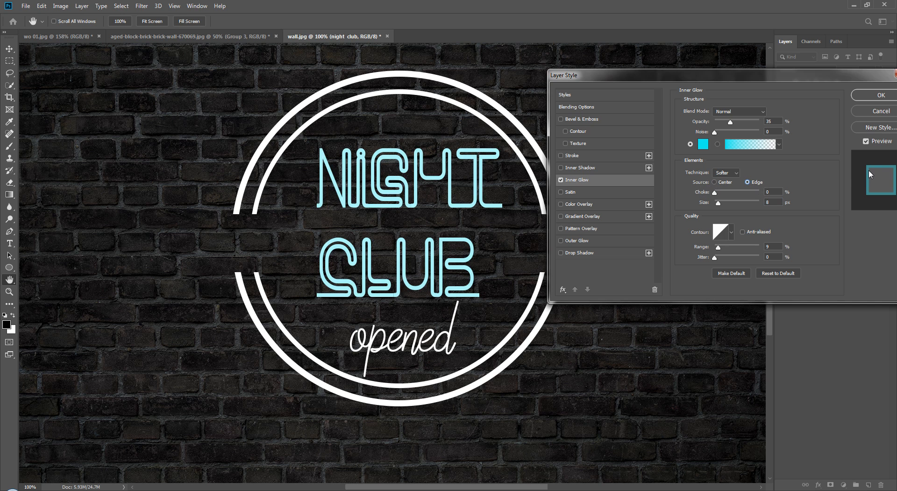
click(882, 95)
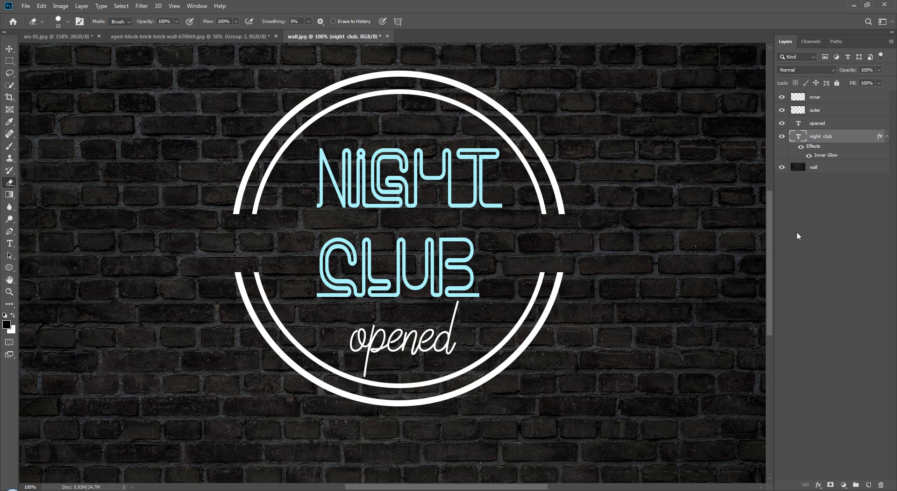
Step: Add an Outer Glow effect to the NIGHT CLUB text layer
double_click(826, 149)
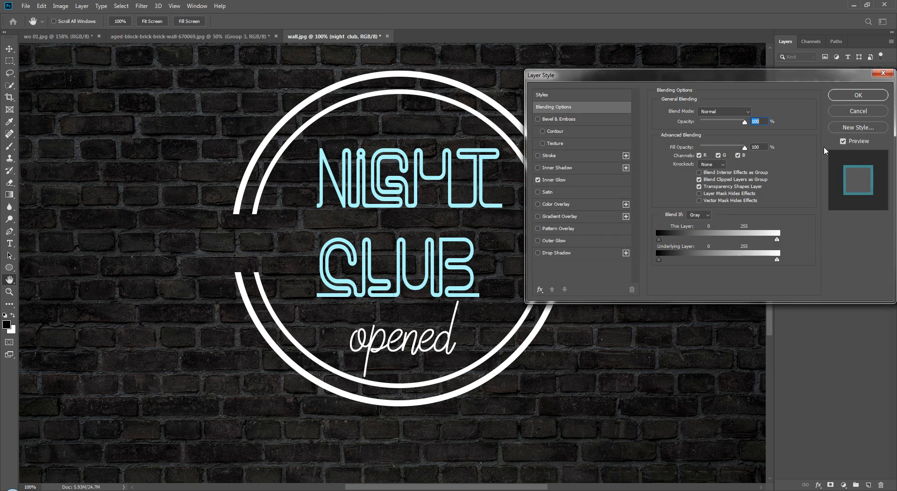
drag(736, 74, 816, 44)
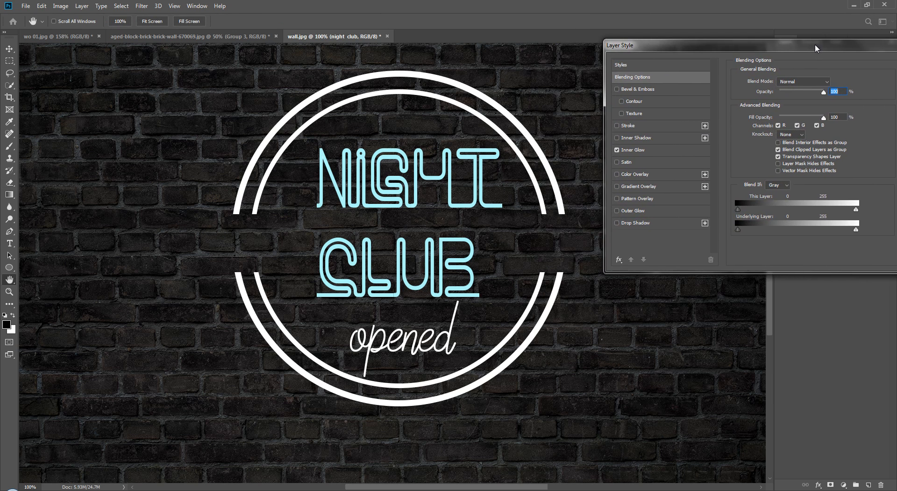
click(633, 211)
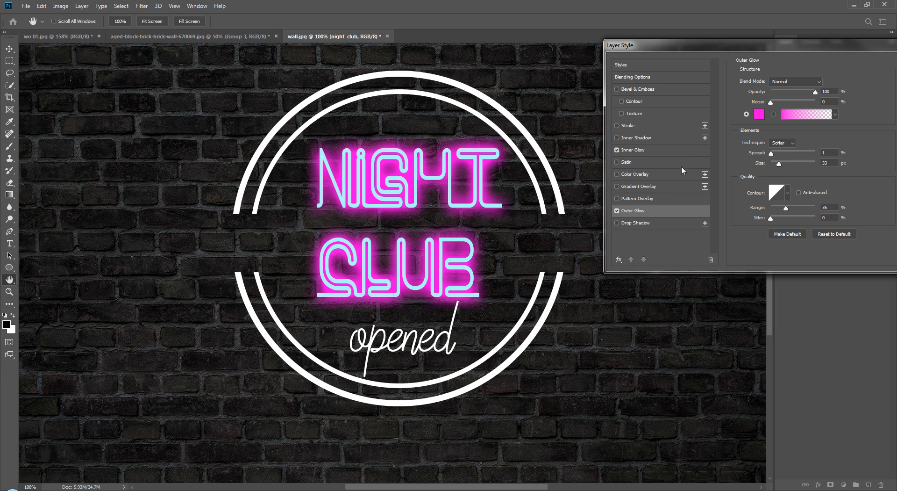
Step: Match the Outer Glow color to the Inner Glow's cyan 14edf0 and set the Outer Glow Range to 65%
click(641, 150)
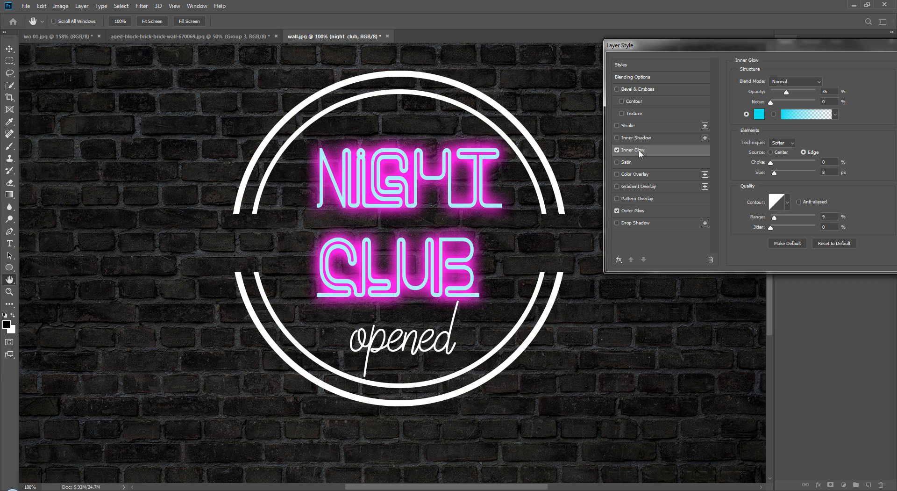
click(759, 114)
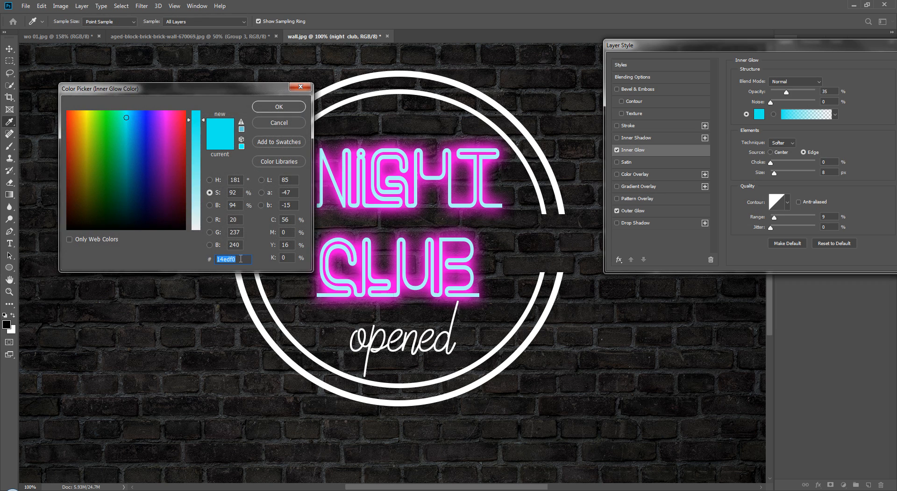
click(279, 107)
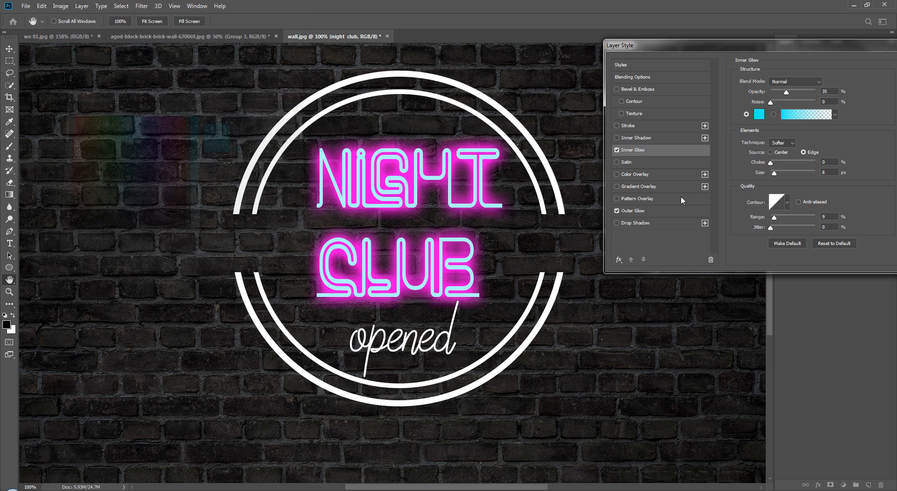
click(632, 211)
click(759, 114)
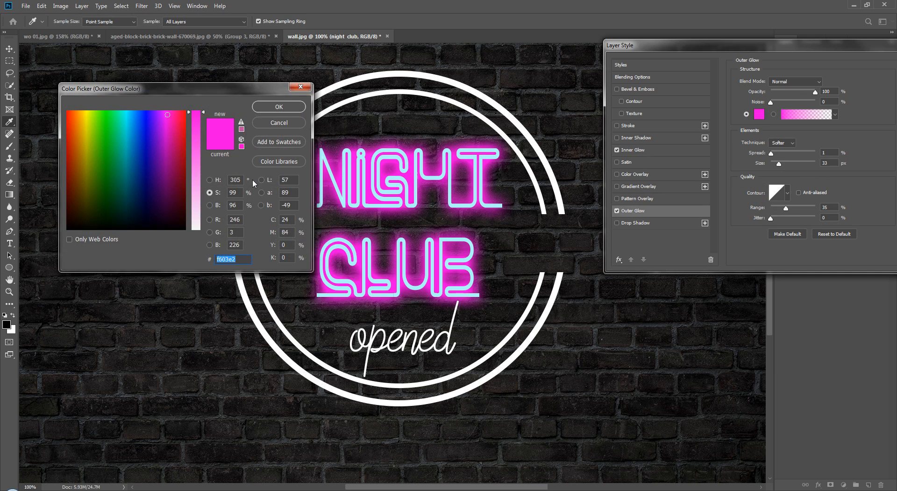
key(ctrl+v)
click(279, 107)
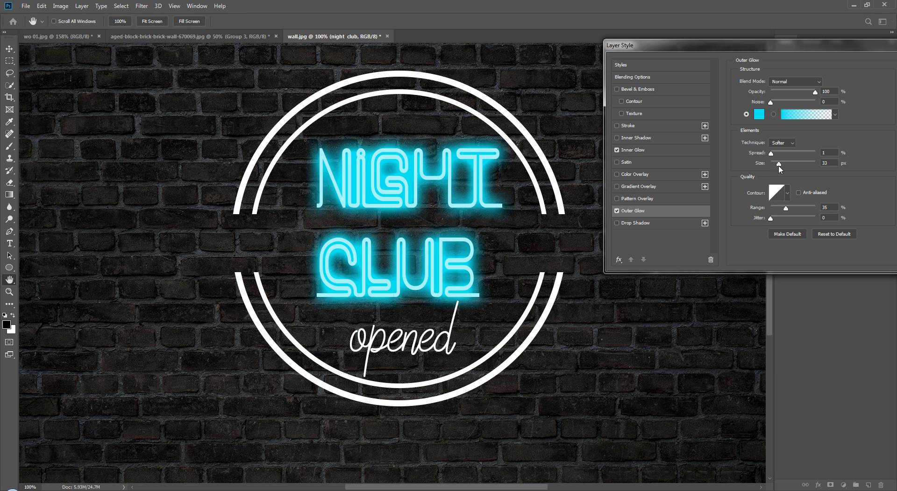
drag(786, 208, 801, 209)
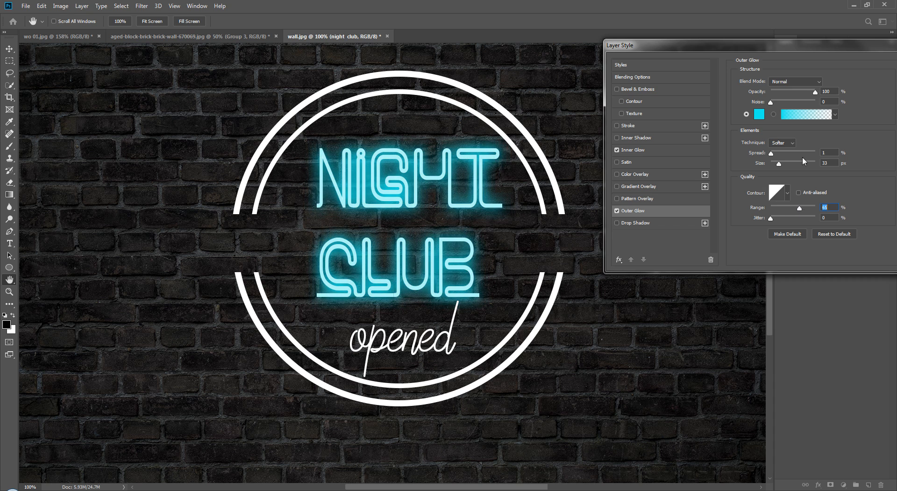
Step: Try the Screen and Color Dodge blend modes on the NIGHT CLUB text's Outer Glow
click(786, 82)
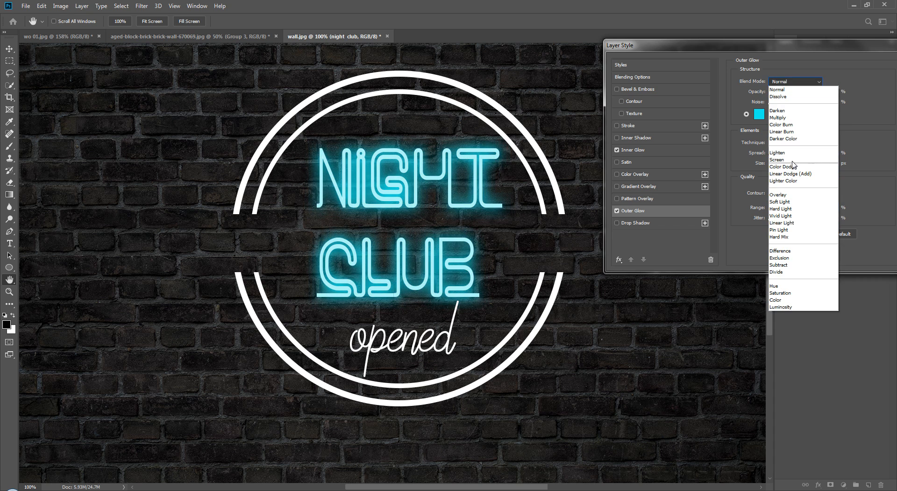
click(793, 161)
click(790, 83)
click(788, 166)
click(786, 82)
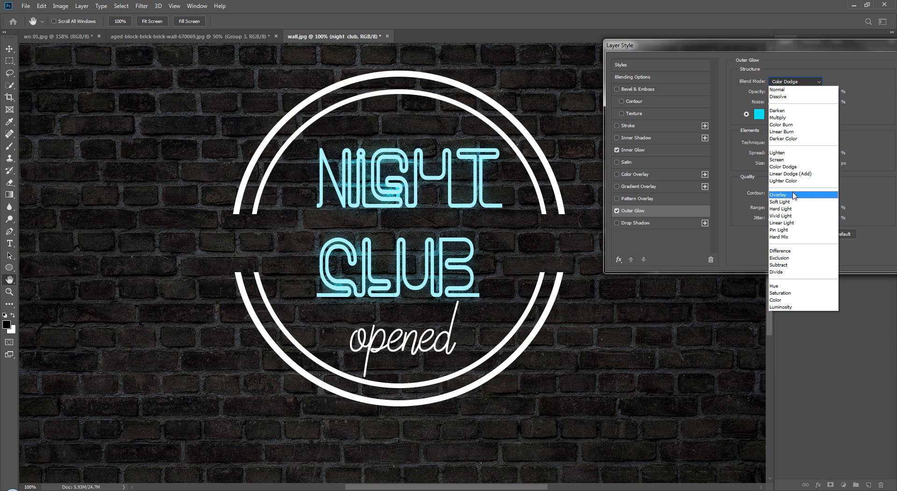
click(795, 166)
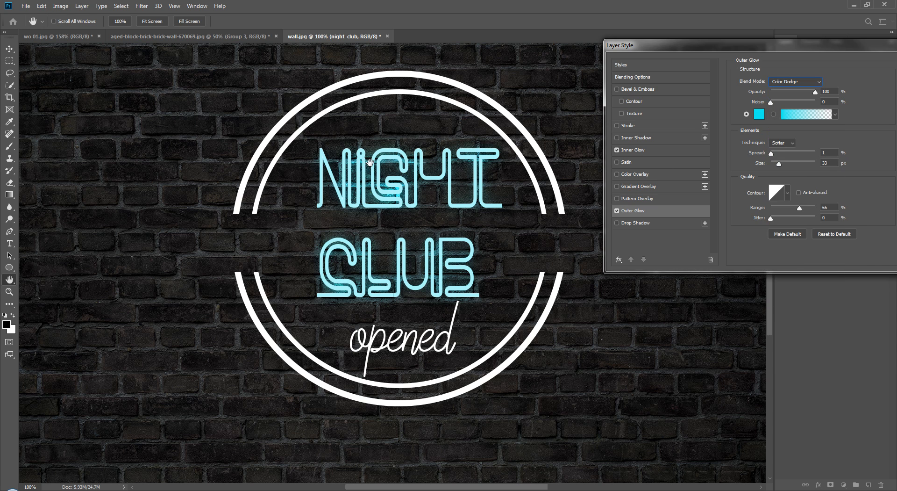
key(ctrl+plus)
key(ctrl+plus)
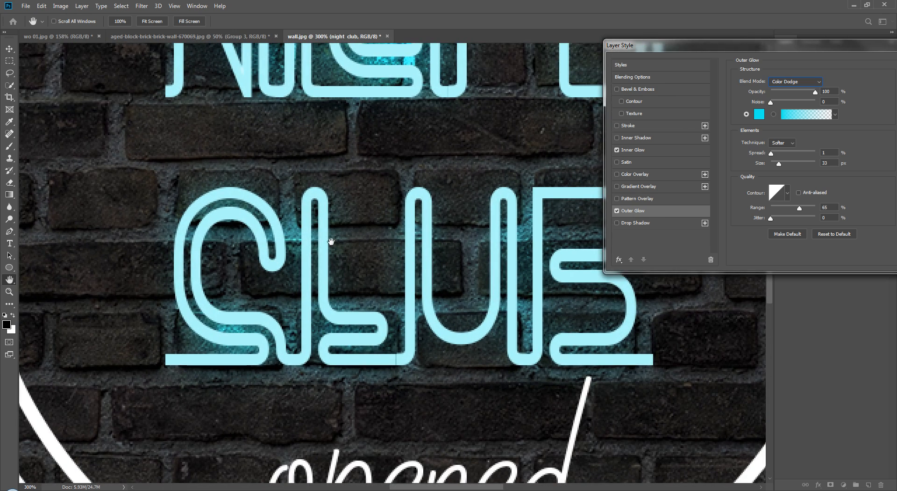
Step: Compare the Screen, Normal and Color Dodge blend modes of the Outer Glow around the word CLUB
click(784, 84)
click(780, 160)
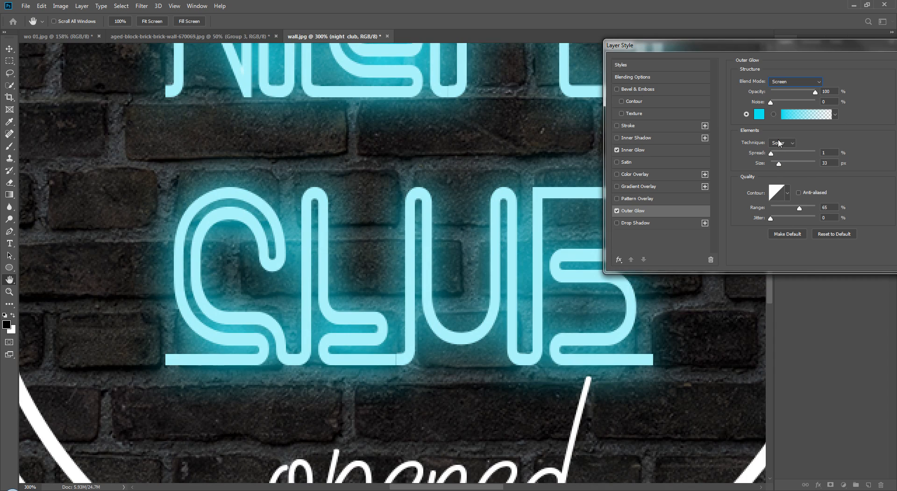
click(782, 83)
click(786, 83)
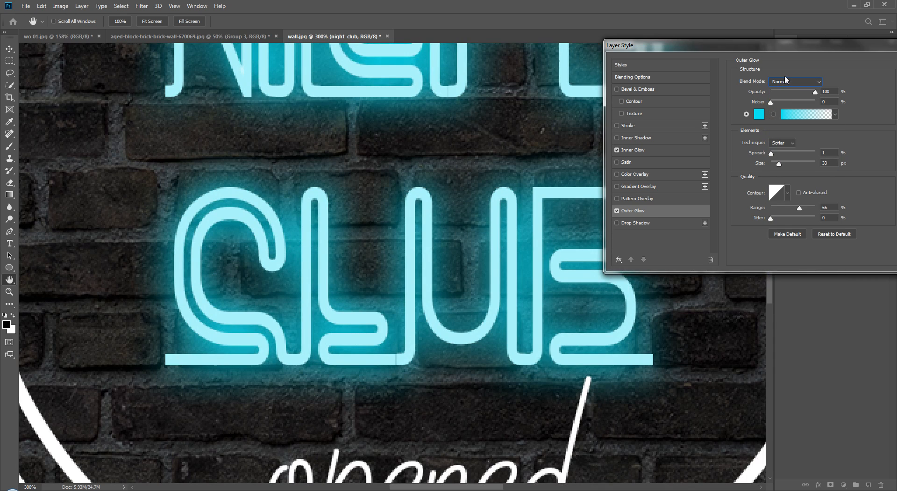
click(794, 81)
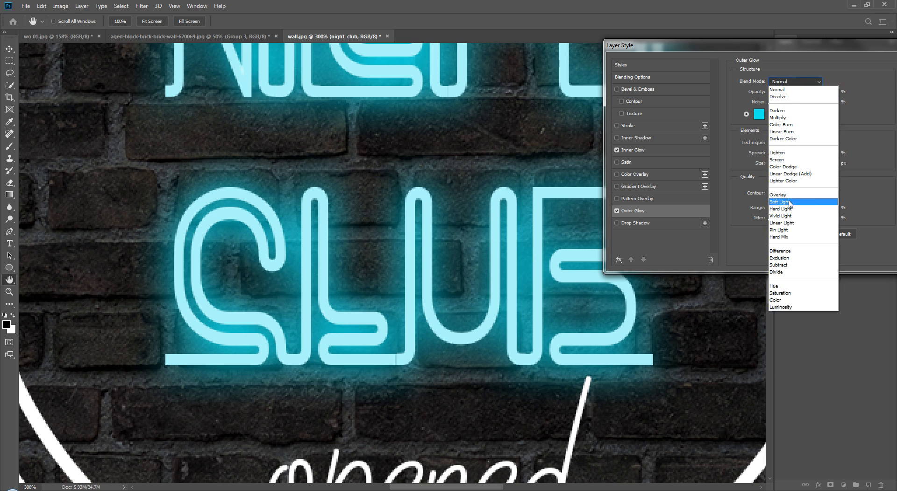
click(791, 167)
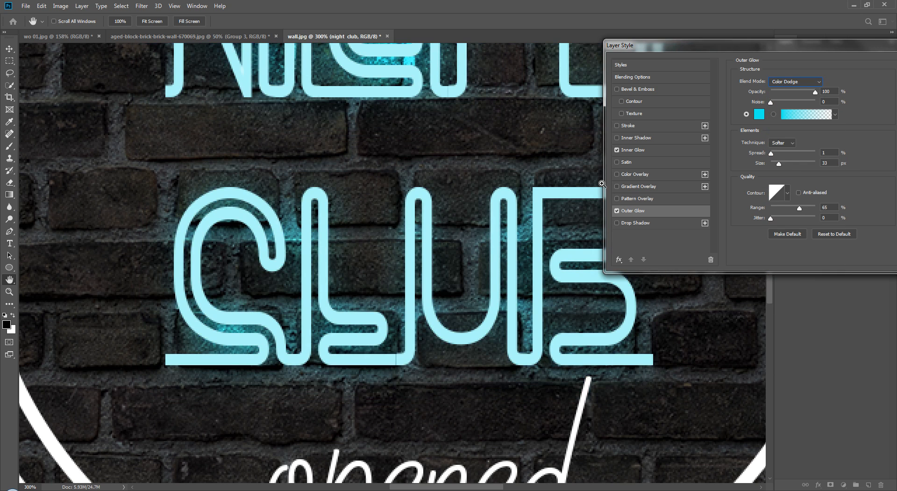
click(628, 126)
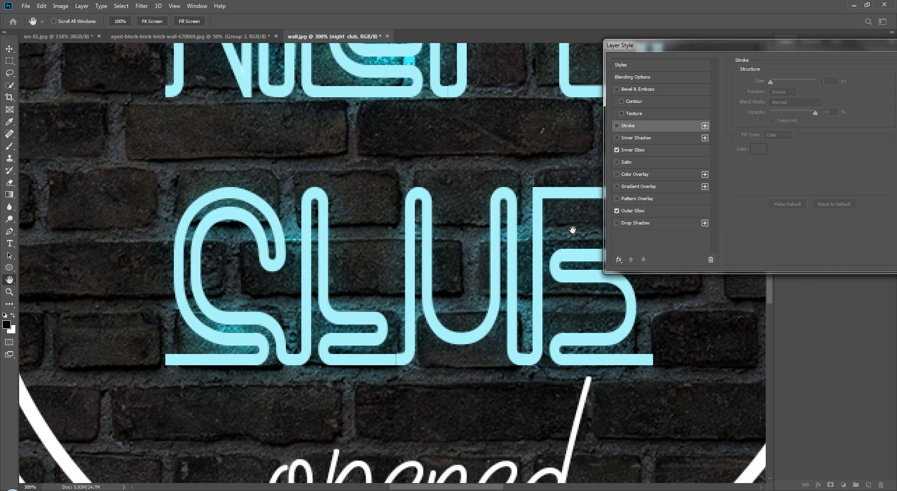
click(672, 154)
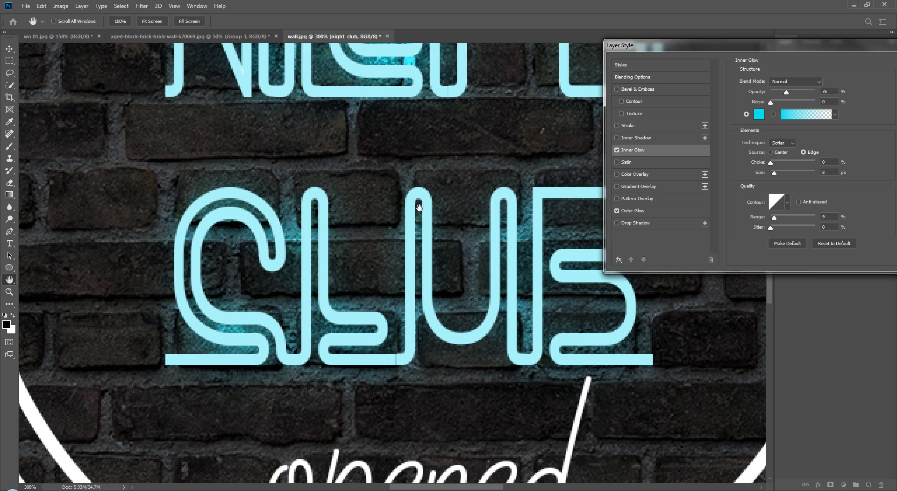
key(ctrl+0)
key(ctrl+1)
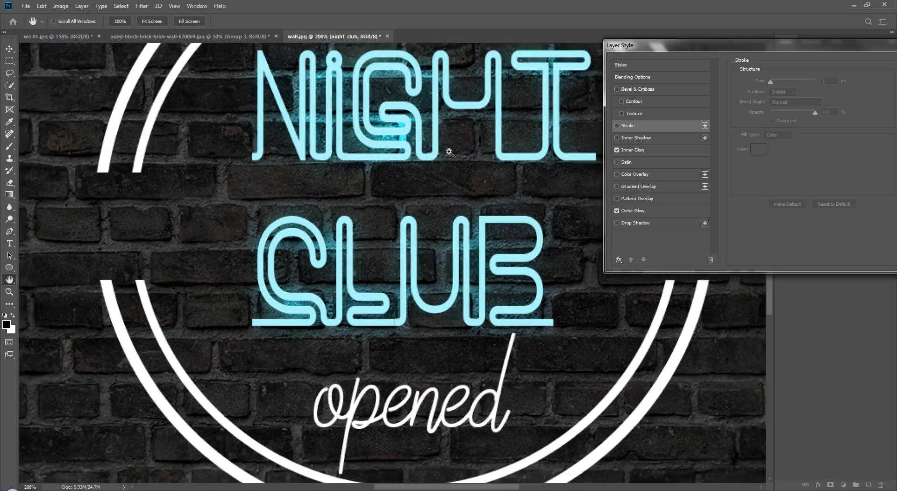
click(663, 151)
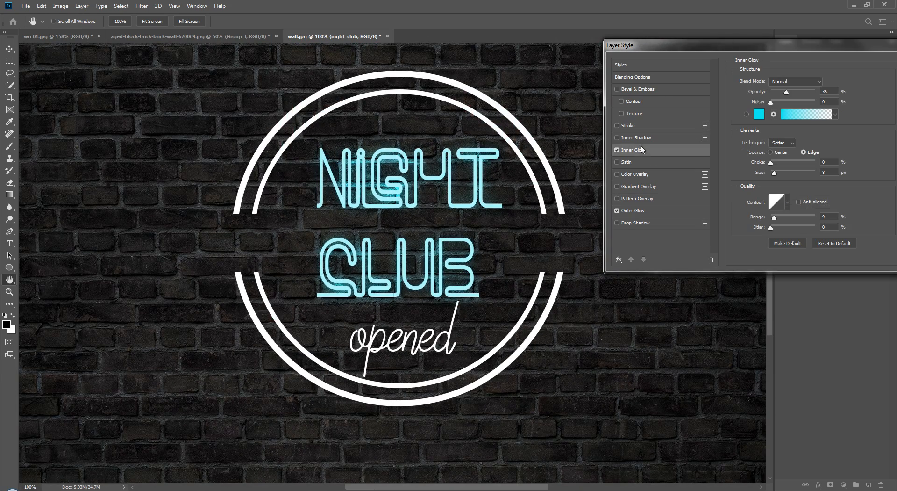
Step: Set the Outer Glow's blend mode to Normal and its size to 16 px
click(653, 212)
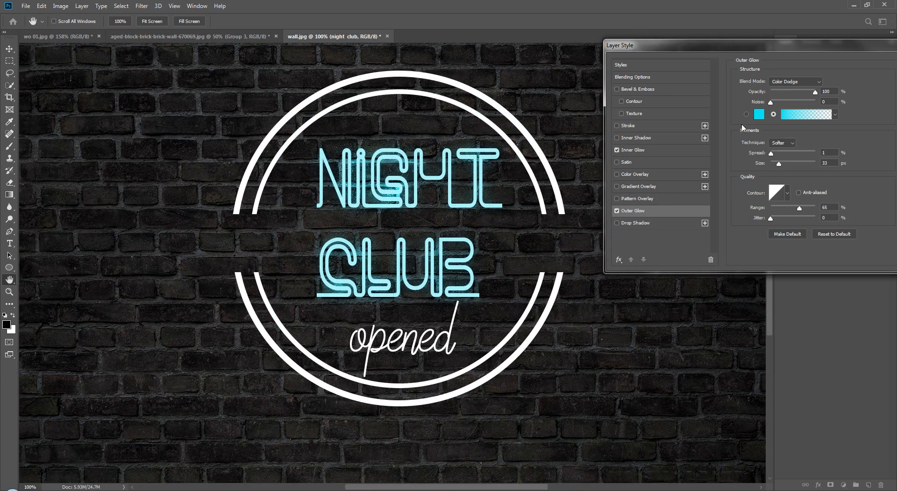
click(792, 82)
click(786, 90)
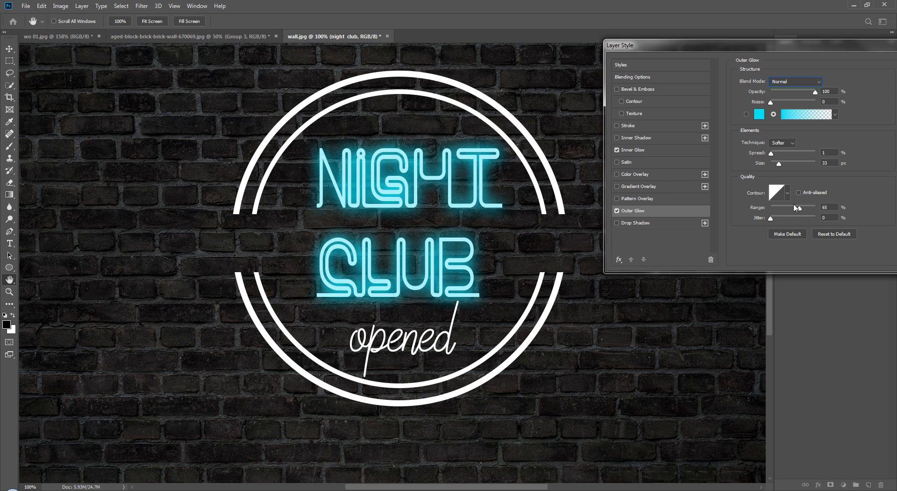
drag(779, 164, 779, 168)
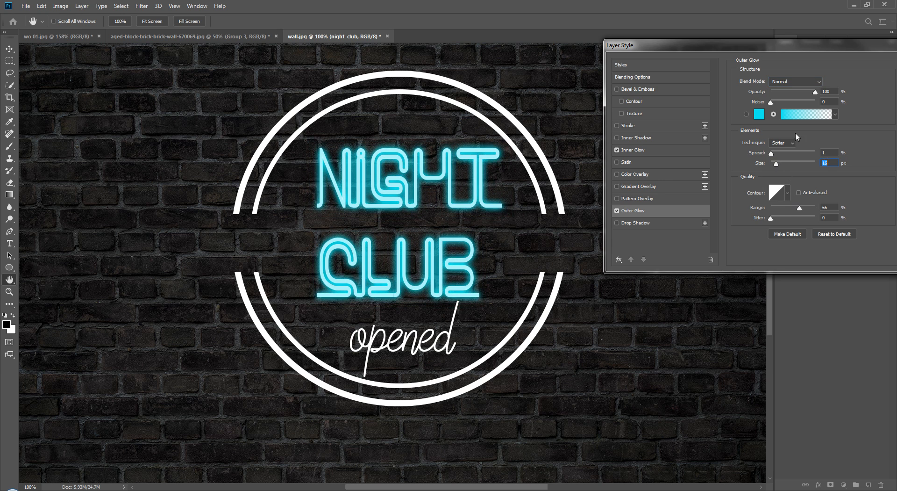
drag(818, 44, 468, 29)
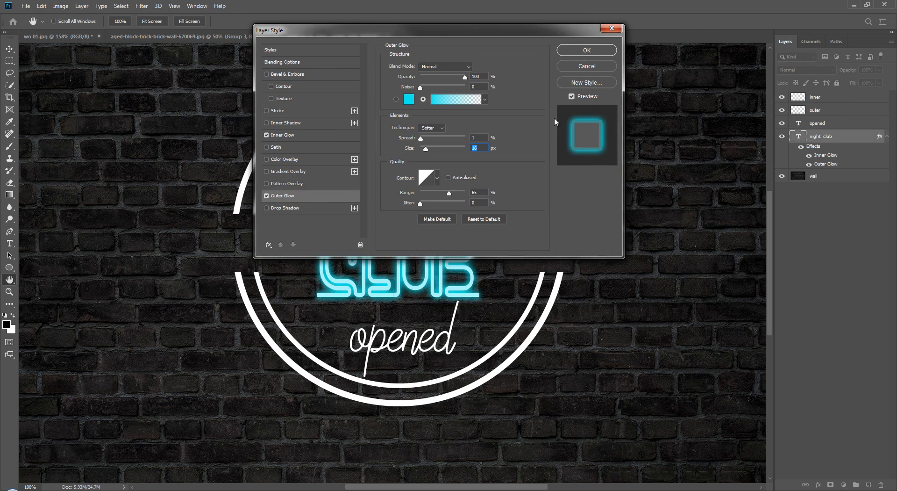
drag(540, 26, 869, 57)
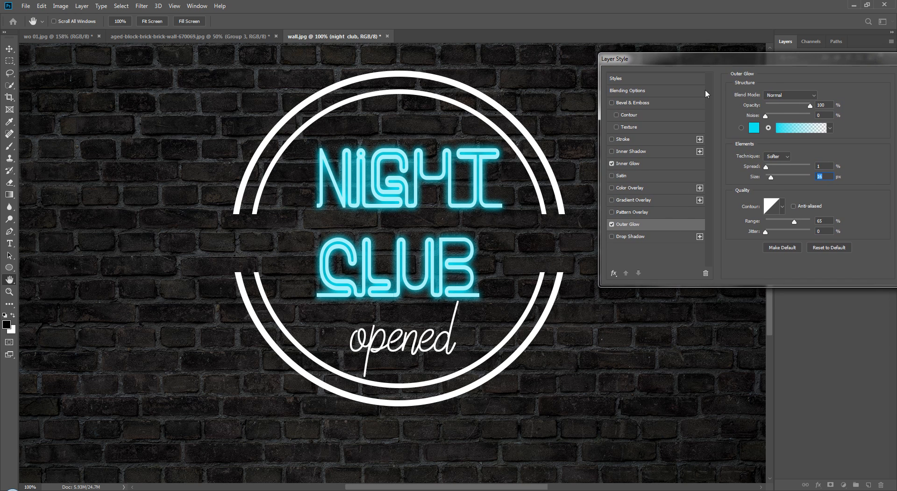
Step: Add a Drop Shadow effect to the NIGHT CLUB text and set its color to 14edf0
click(629, 237)
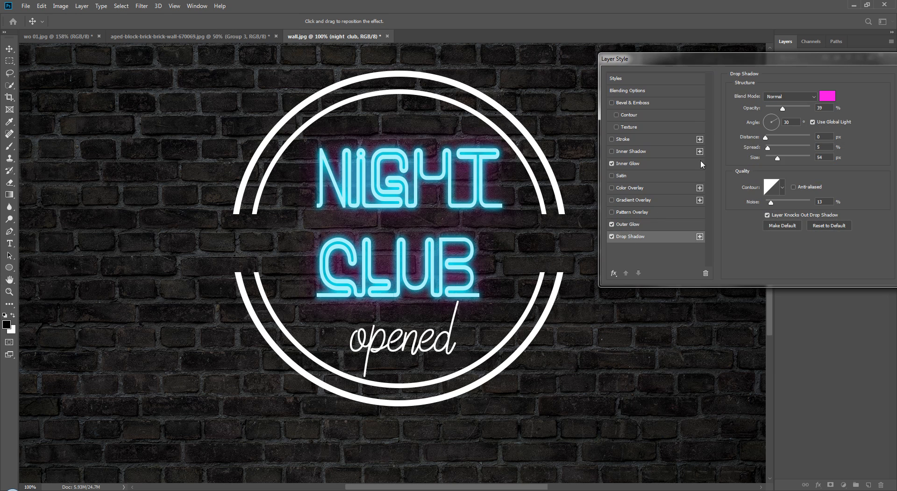
click(825, 99)
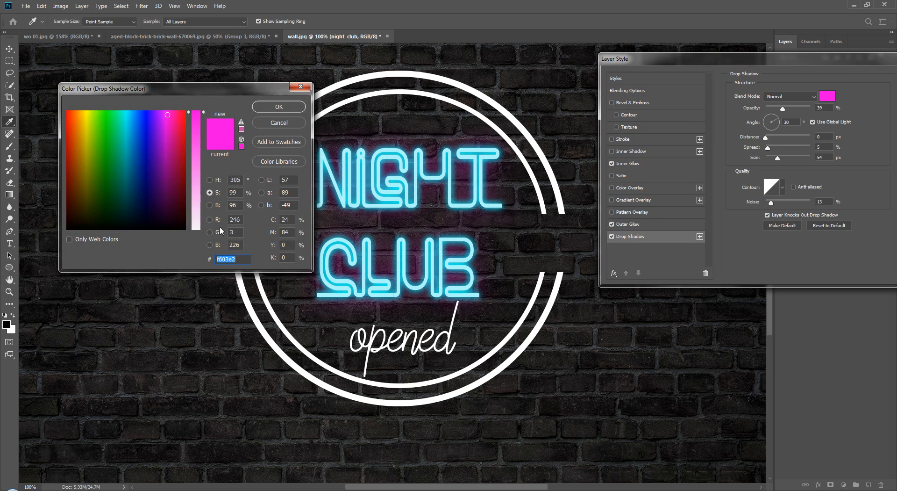
text(14edf0)
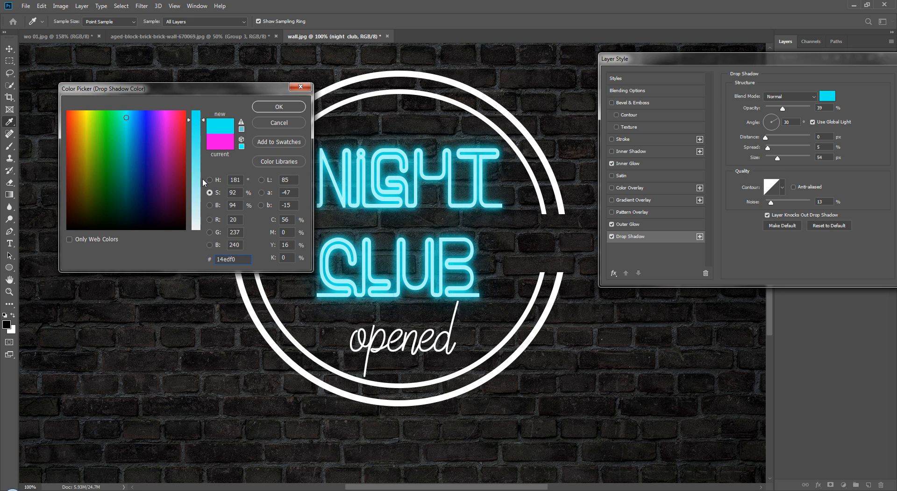
click(209, 179)
click(286, 109)
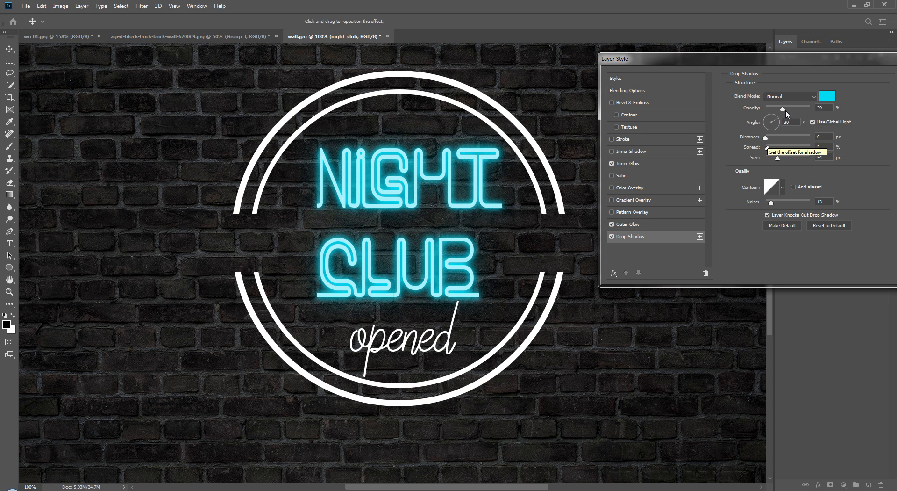
Step: Set the Drop Shadow to 100% opacity, 35 px size and 0% spread, apply the layer style, and deselect the layer
drag(800, 108, 823, 109)
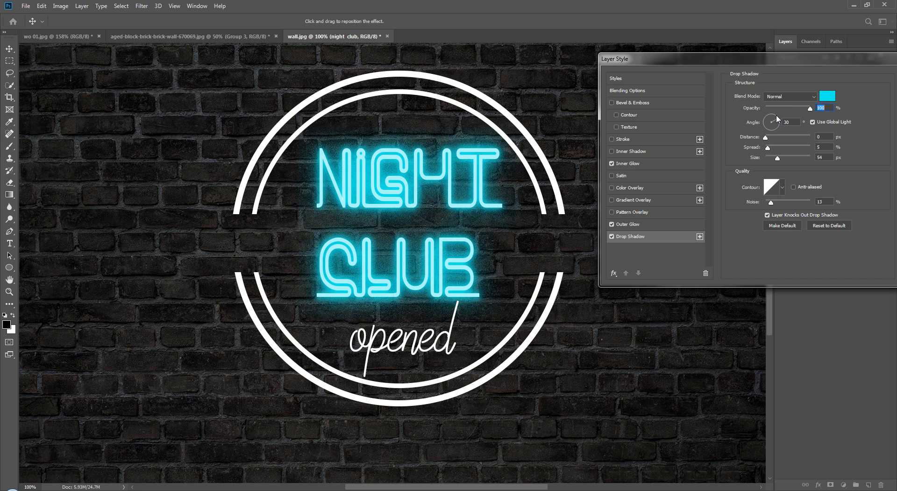
drag(778, 159, 775, 160)
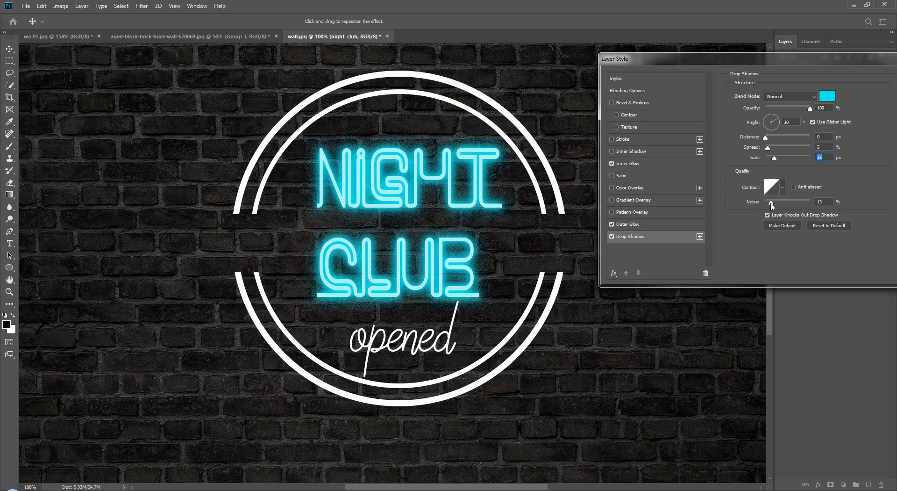
drag(767, 147, 766, 150)
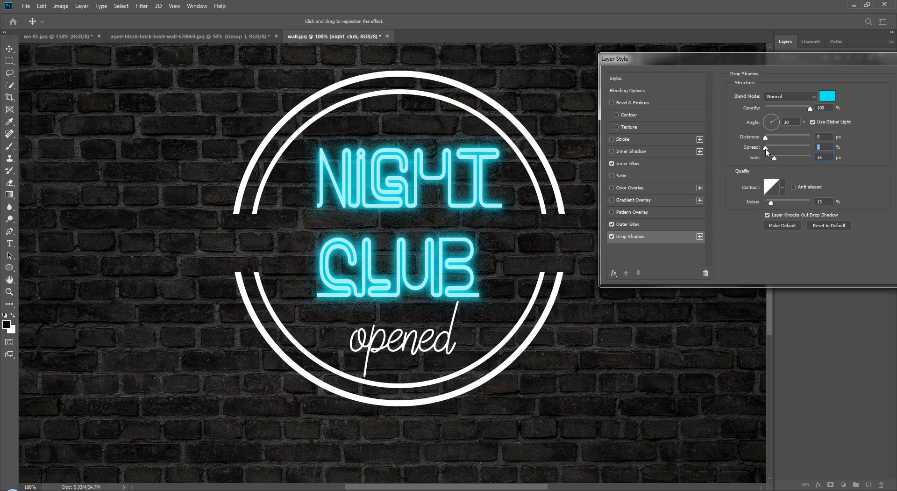
drag(791, 56, 608, 69)
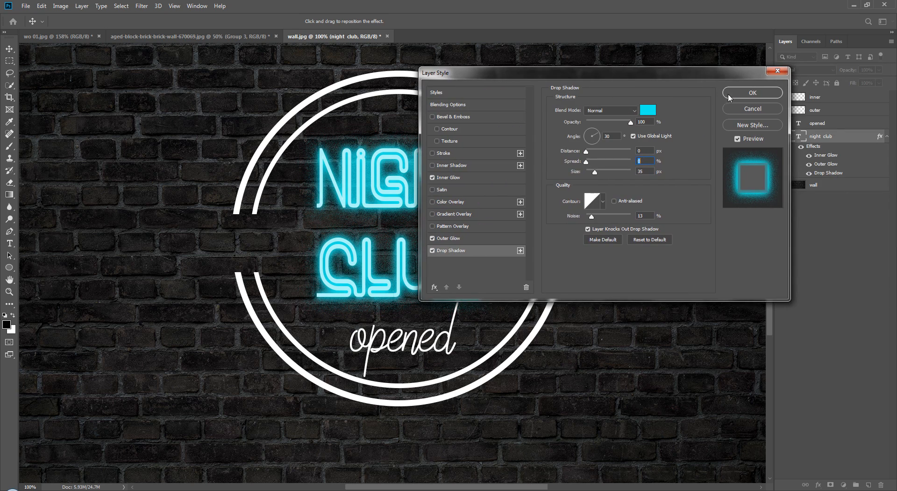
click(753, 93)
click(815, 270)
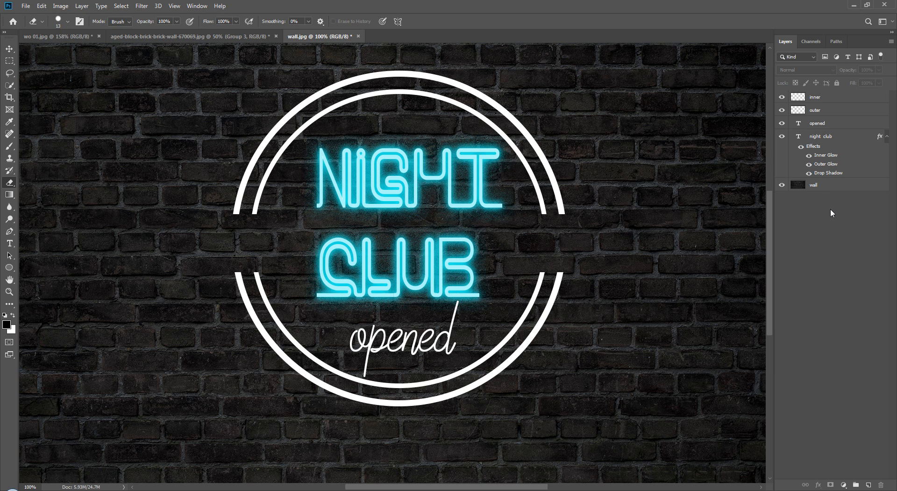
Step: Copy the NIGHT CLUB text's layer effects to the opened text and the outer and inner circles, then deselect the layers
click(826, 148)
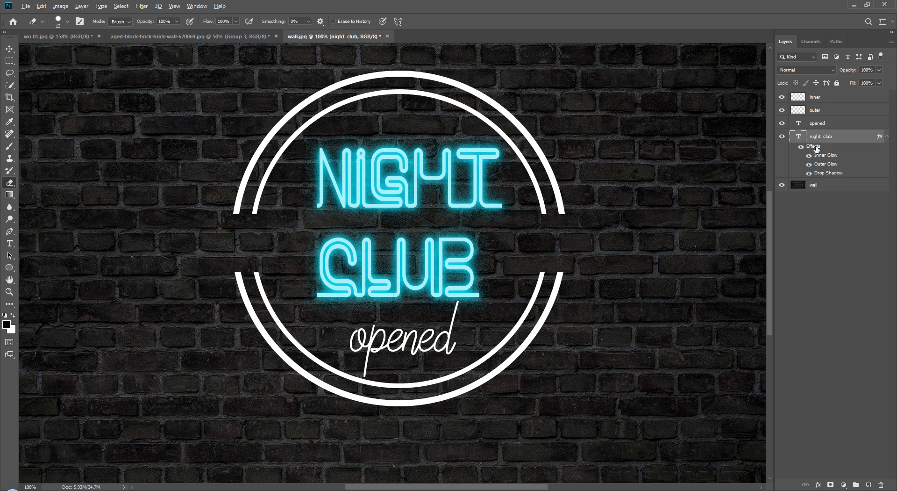
alt+drag(817, 148, 820, 123)
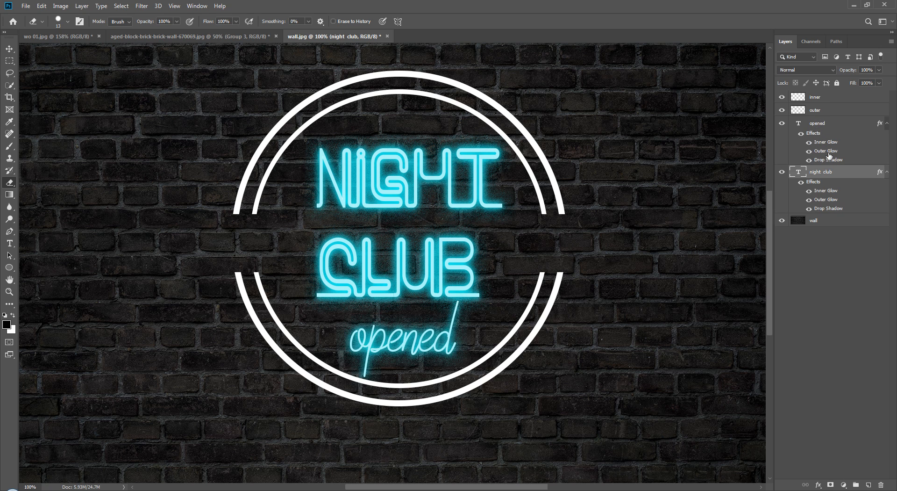
alt+drag(816, 185, 816, 110)
alt+drag(816, 217, 818, 98)
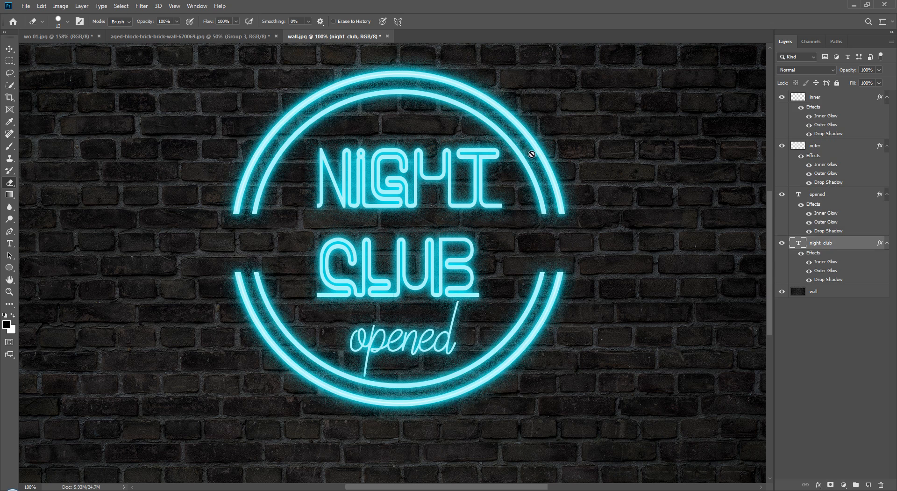
click(829, 334)
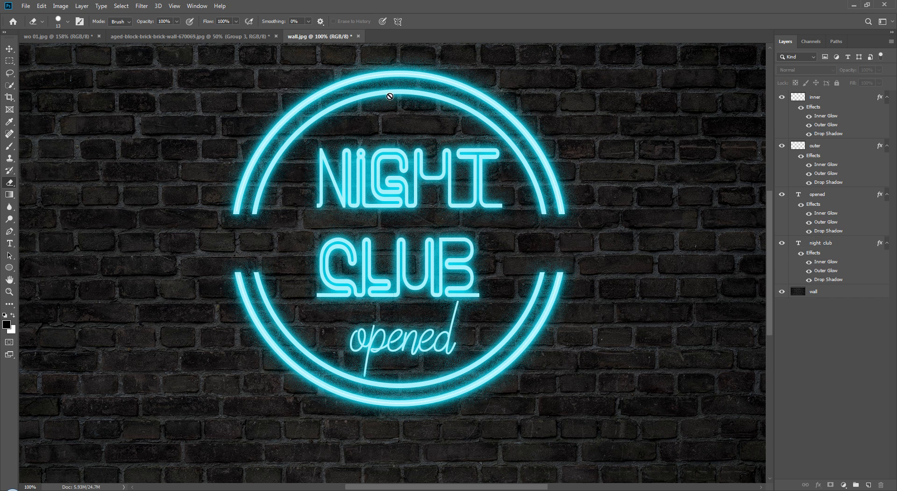
Step: Group the inner circle layer with the opened text layer
click(824, 98)
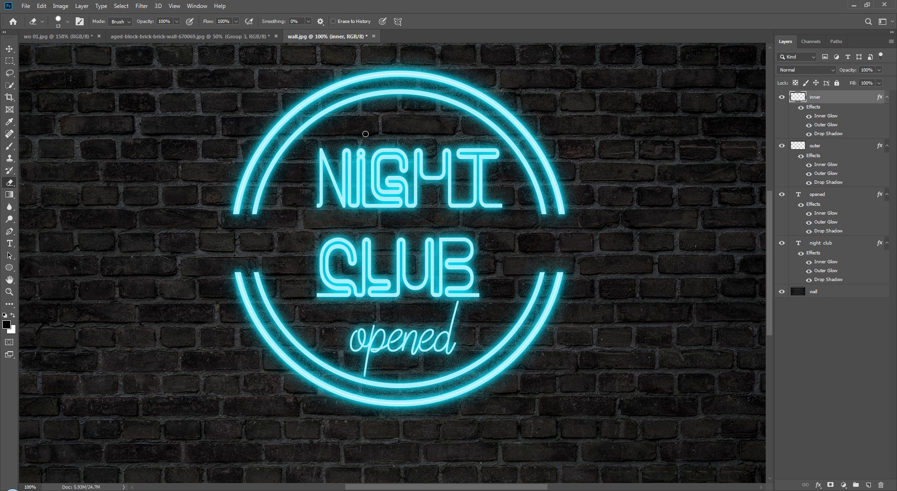
key(v)
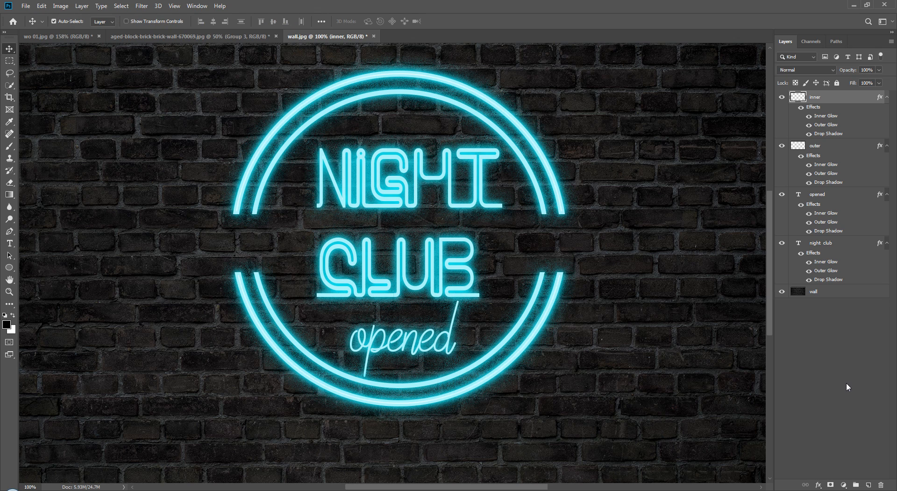
key(ctrl+0)
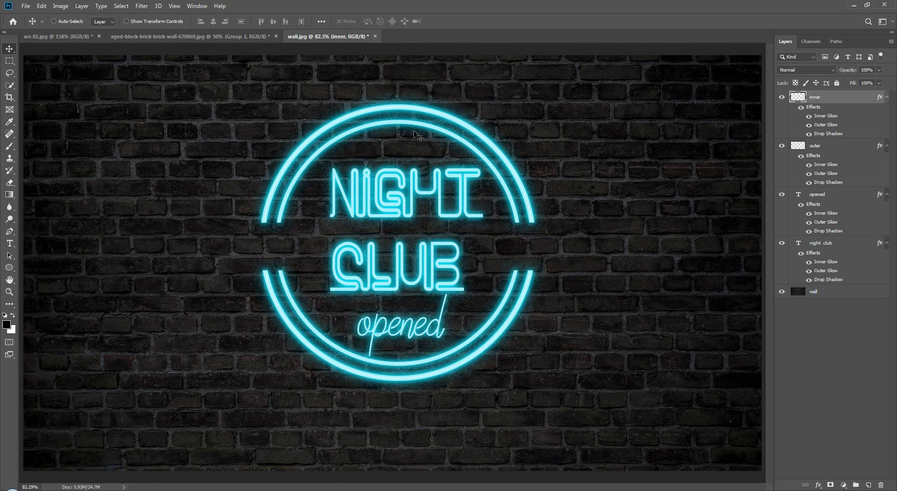
click(837, 245)
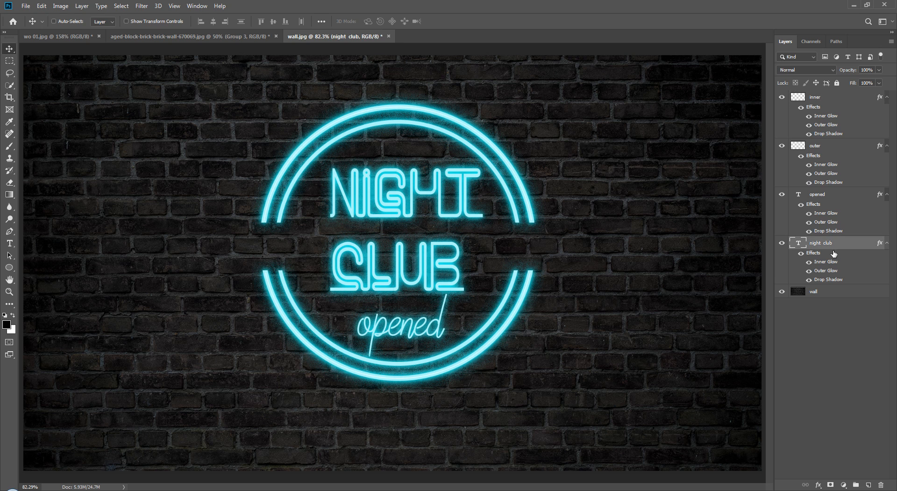
click(827, 198)
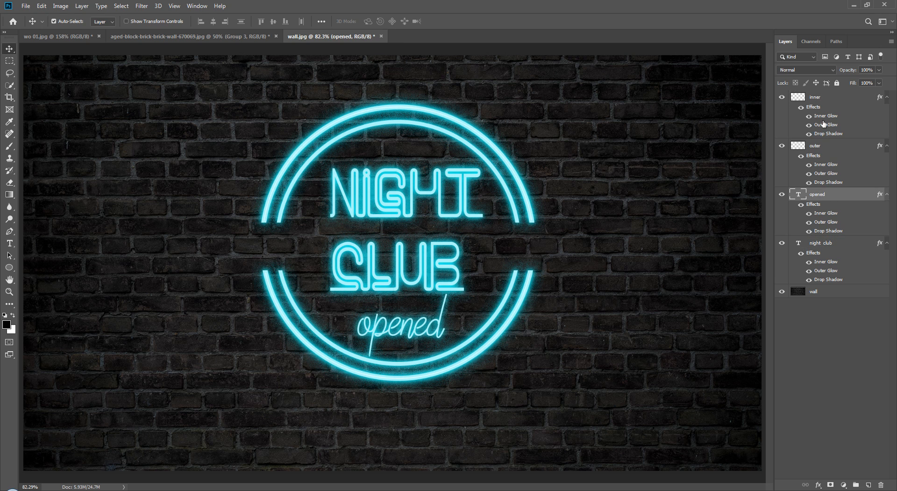
ctrl+click(822, 104)
key(ctrl+g)
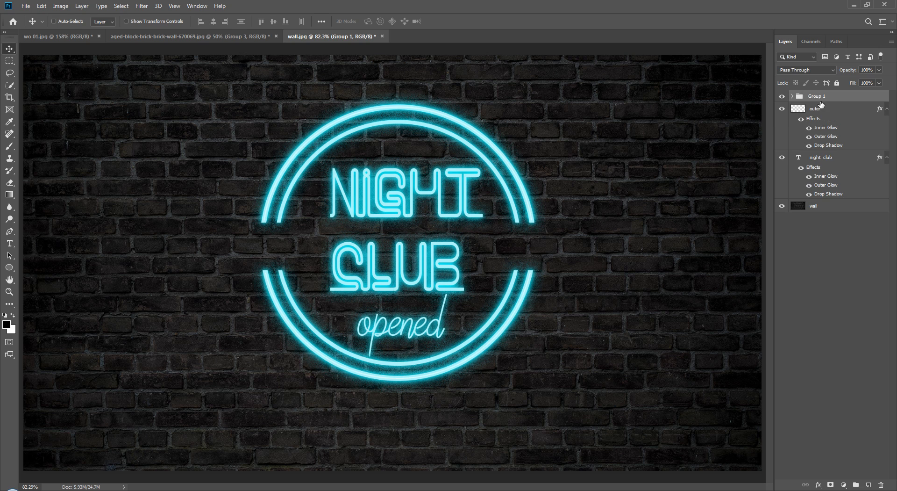
Step: Group the outer circle layer with the NIGHT CLUB text layer
click(816, 112)
ctrl+click(836, 162)
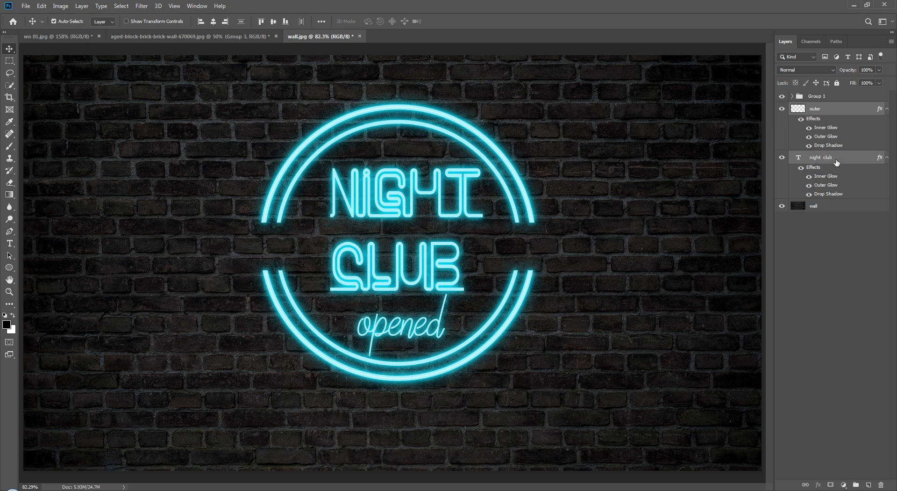
key(ctrl+g)
Step: Add a Hue/Saturation adjustment layer clipped to Group 1 and enable Colorize
key(alt+bracketright)
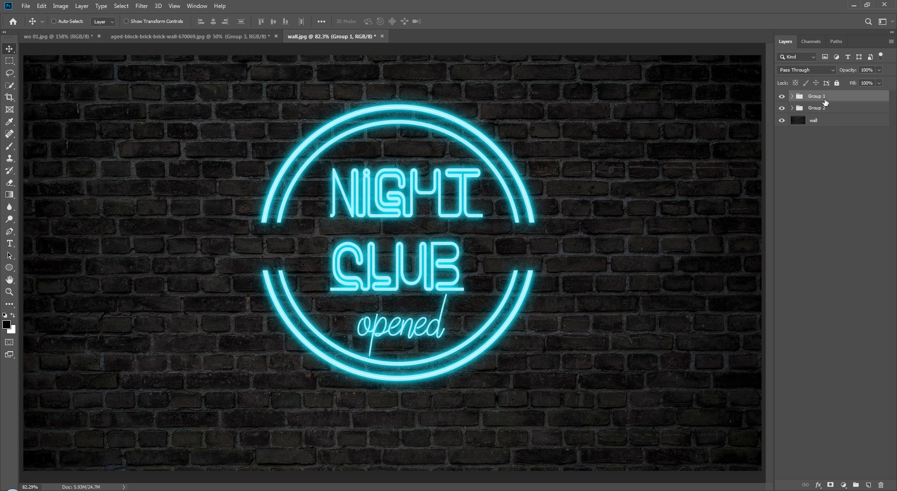
click(844, 484)
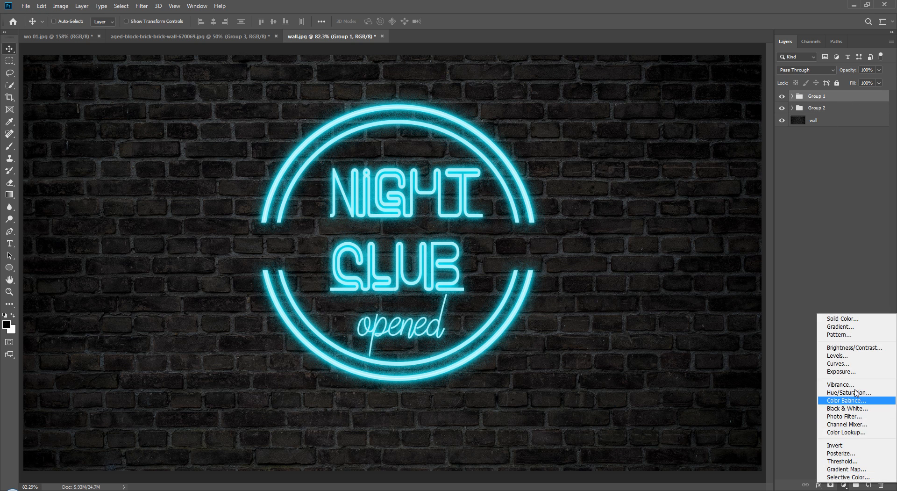
click(836, 393)
click(677, 218)
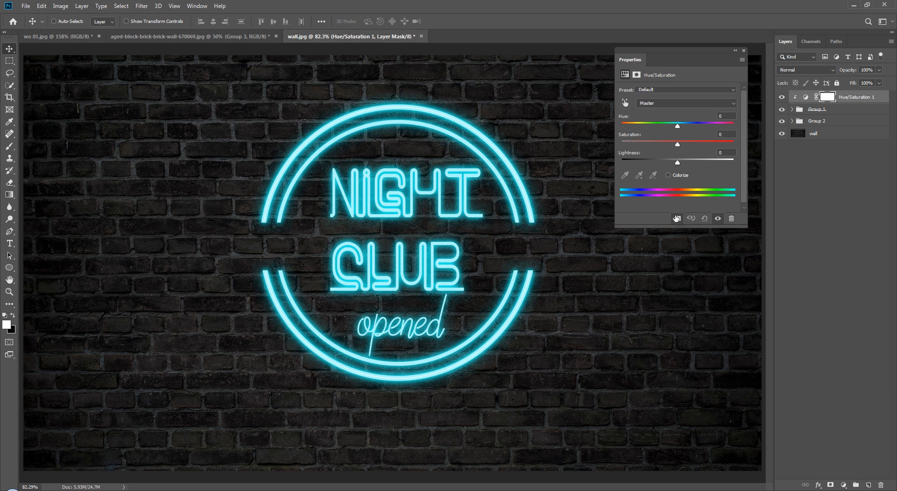
click(669, 175)
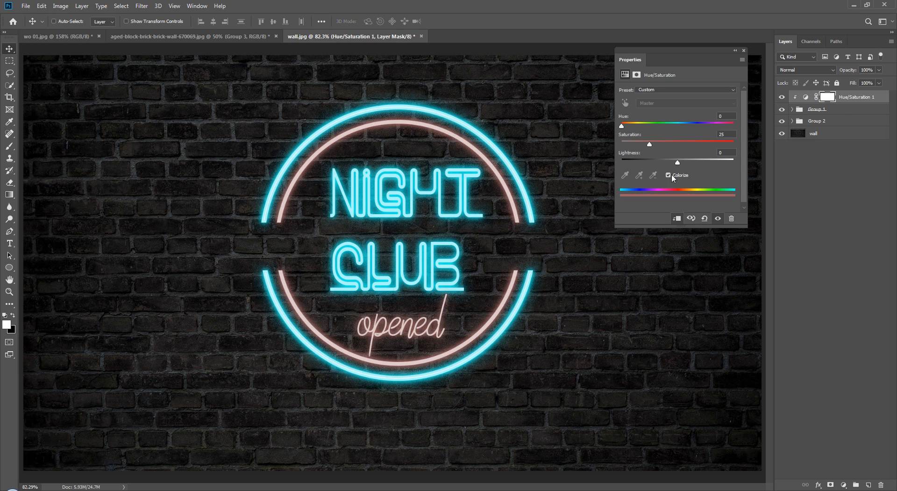
Step: Set the Hue/Saturation adjustment to an orange hue with a saturation of 67, then deselect the layer
drag(623, 126, 698, 146)
drag(638, 127, 629, 130)
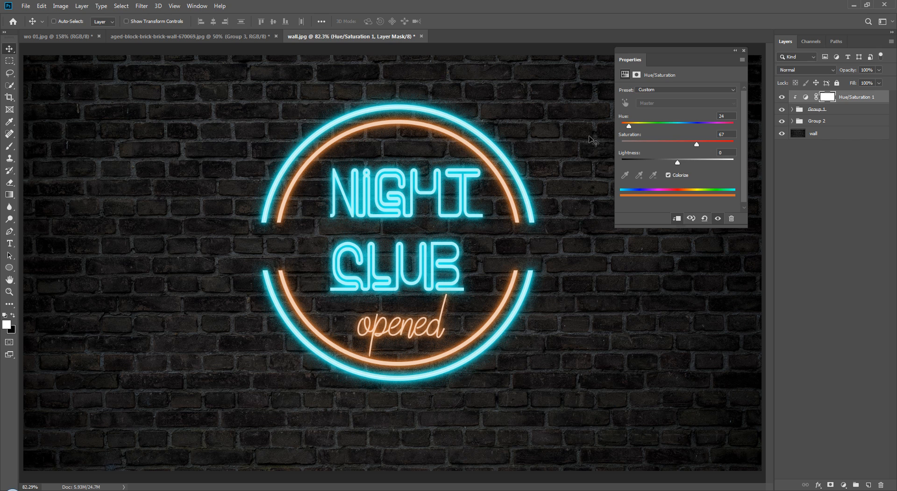
drag(628, 124, 626, 124)
click(744, 50)
key(ctrl+alt+a)
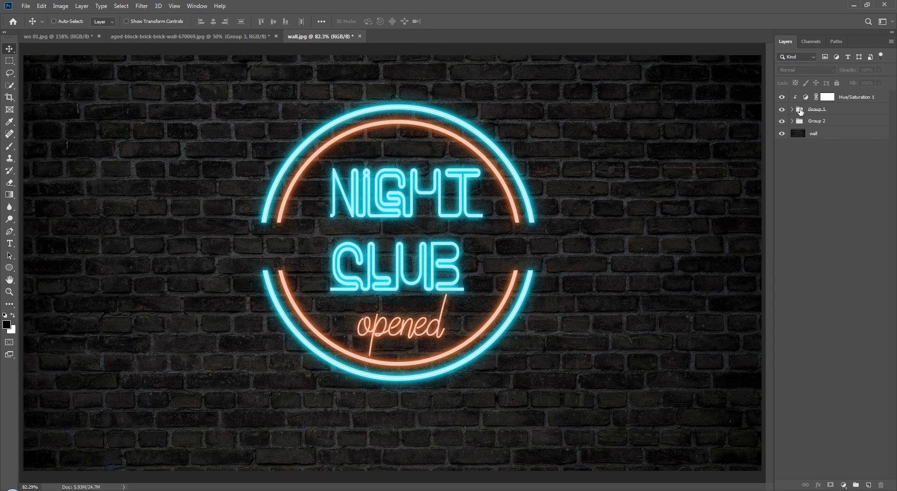
Step: Set the inner circle's Drop Shadow to 15% spread, 92 px size and 0% noise, and apply the layer style
click(792, 109)
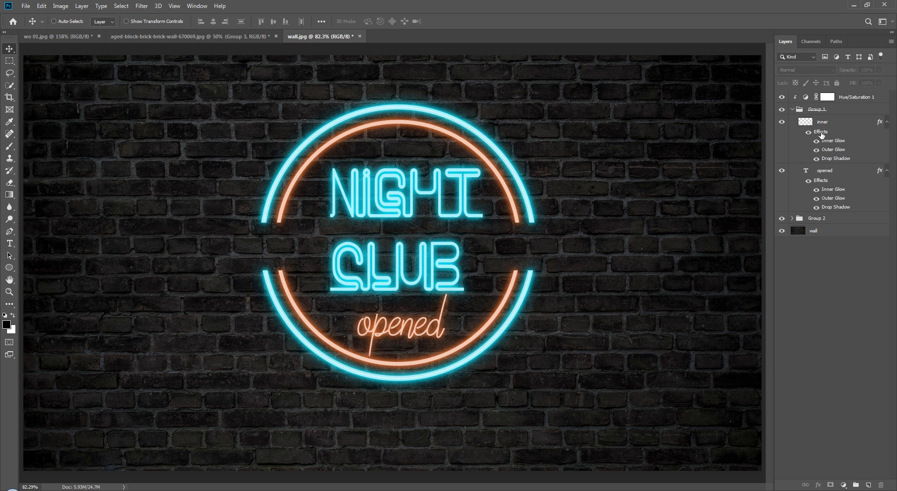
double_click(821, 132)
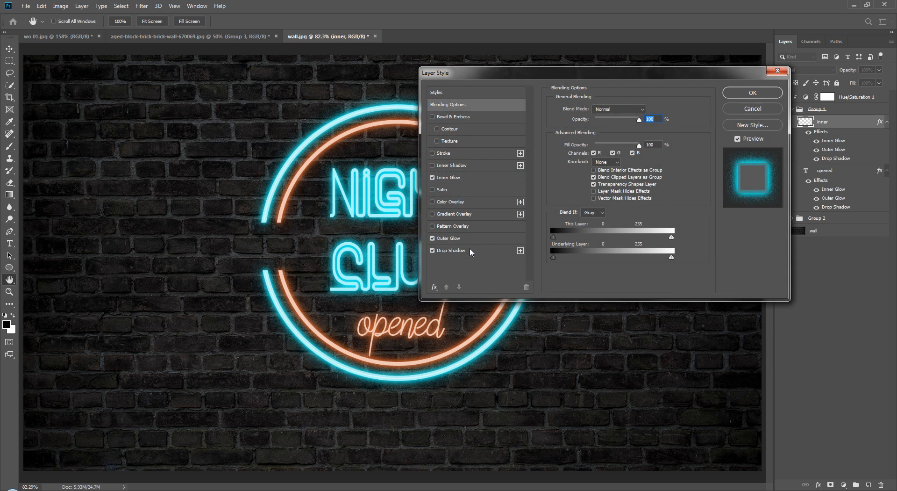
click(470, 250)
click(473, 238)
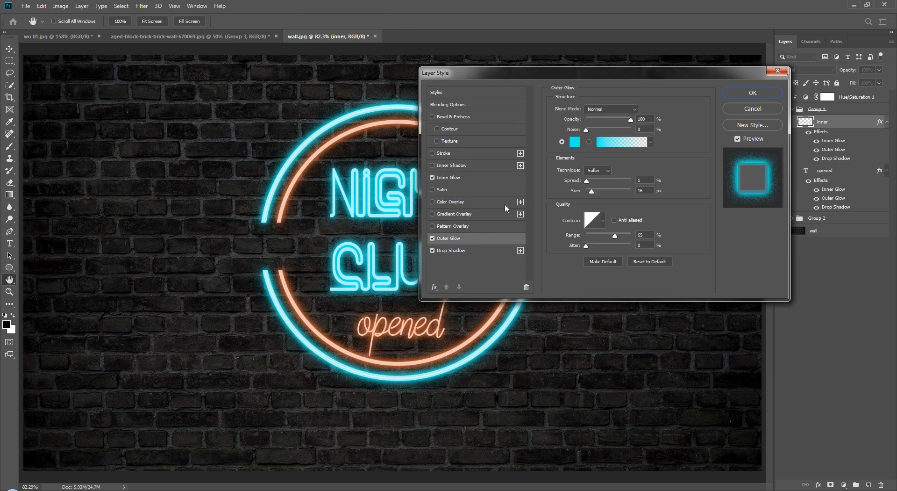
click(461, 250)
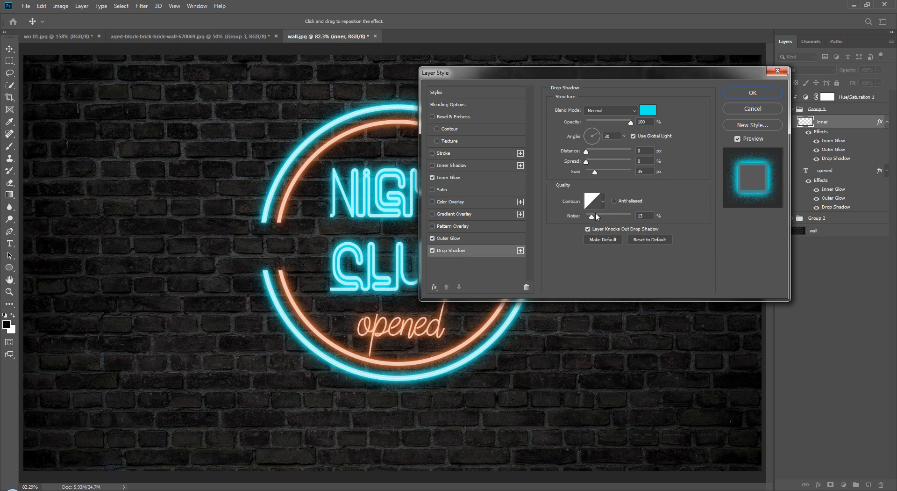
drag(595, 173, 593, 172)
drag(592, 216, 582, 217)
drag(587, 162, 607, 176)
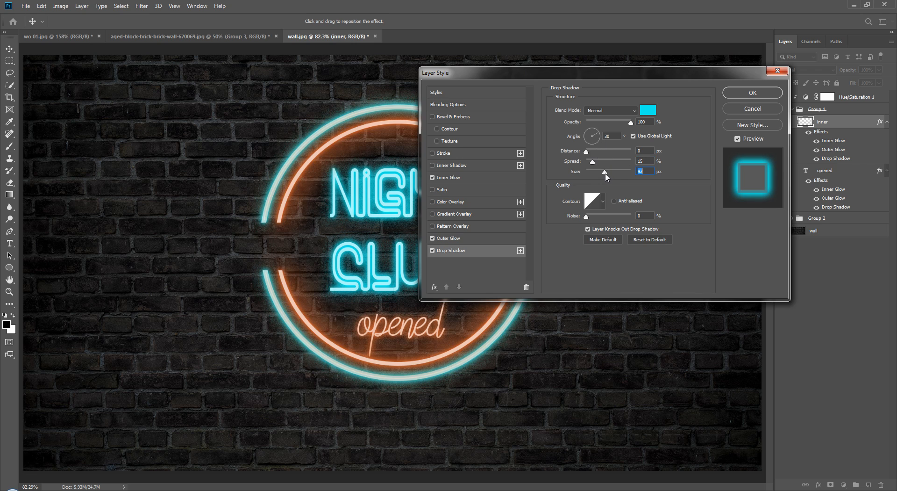
click(739, 96)
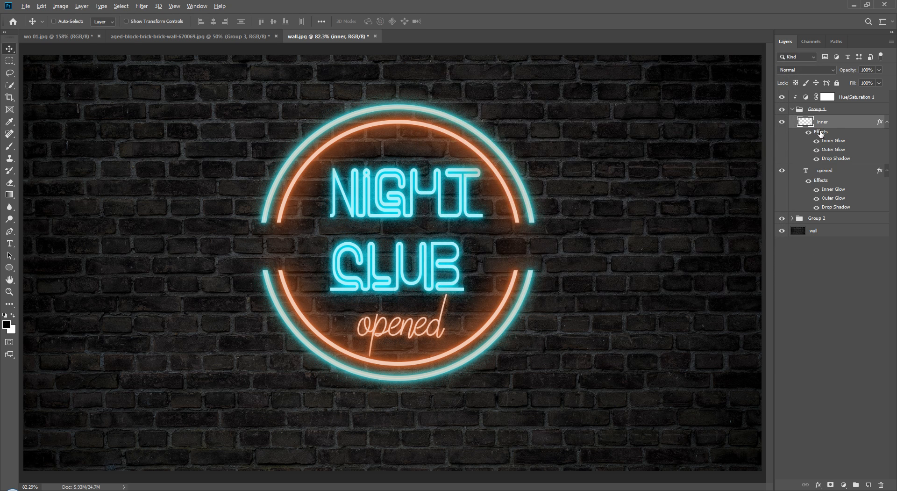
Step: Copy the inner circle's updated layer effects to the opened text, the outer circle and the NIGHT CLUB text
click(844, 297)
click(792, 219)
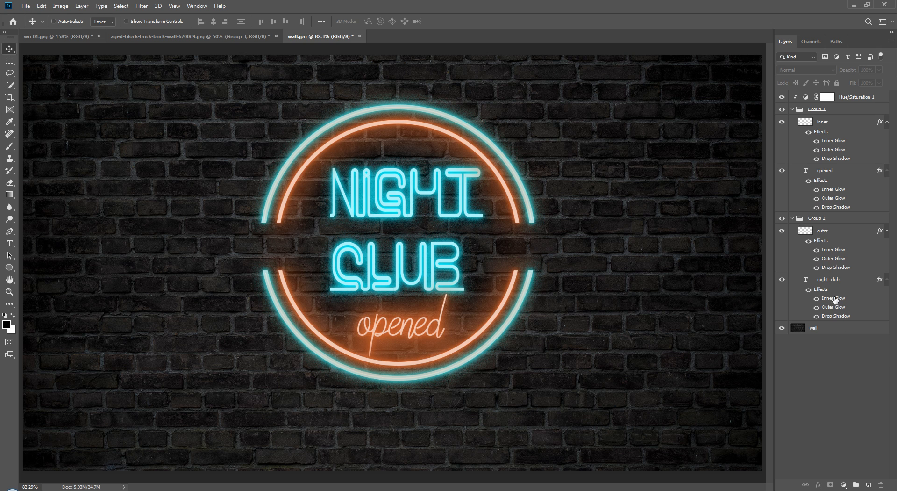
click(826, 182)
drag(824, 183, 832, 306)
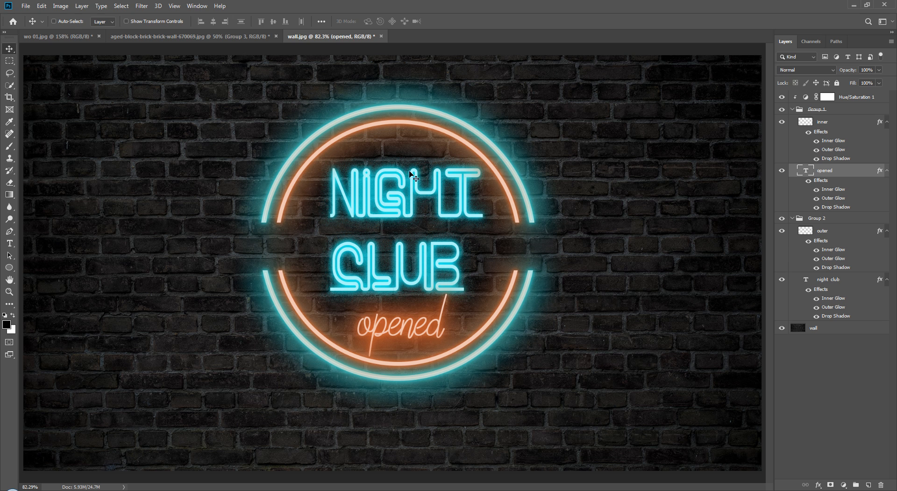
Step: Collapse the effect lists of all four neon layers, clear the layer selection and collapse Group 1
key(ctrl+minus)
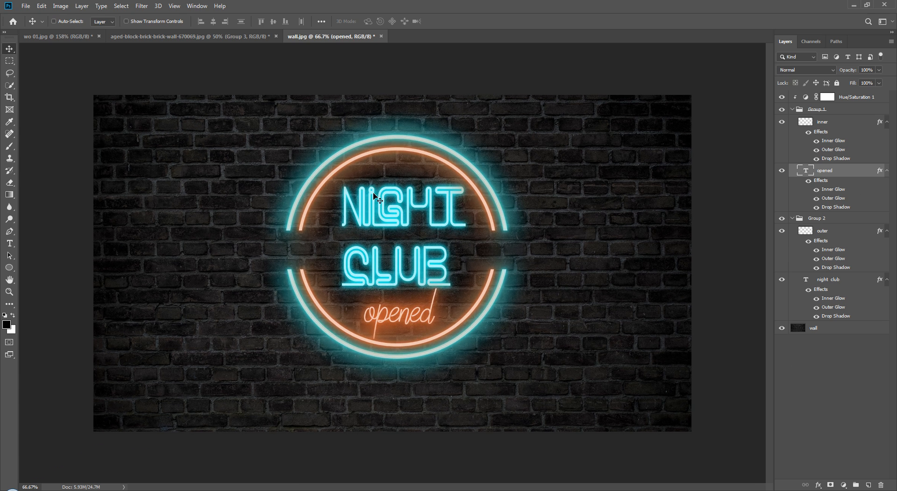
click(887, 122)
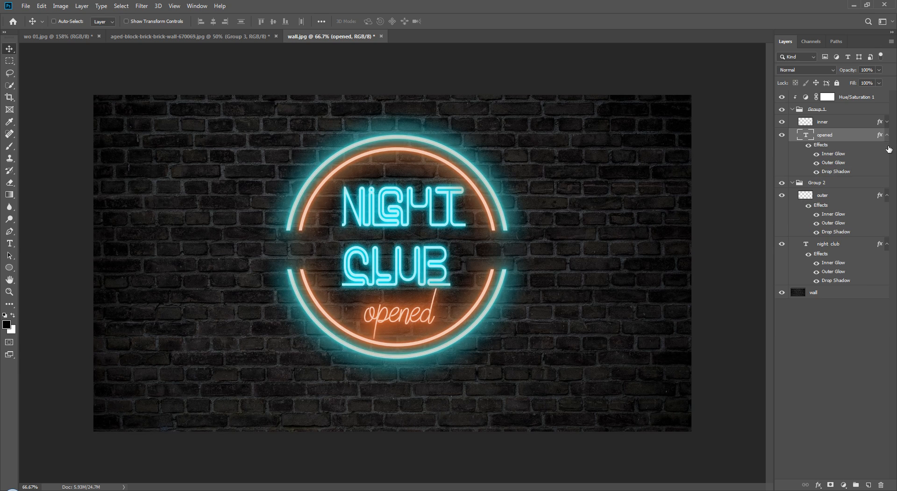
click(888, 136)
click(888, 160)
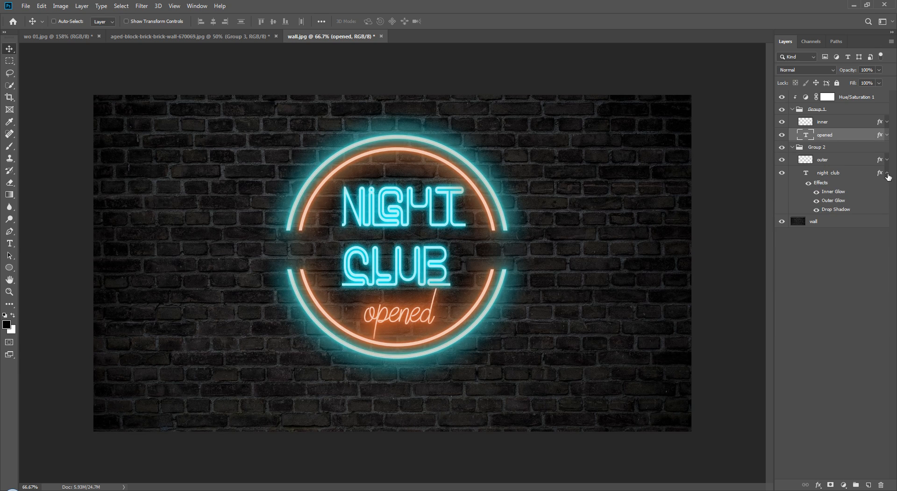
click(888, 173)
click(867, 322)
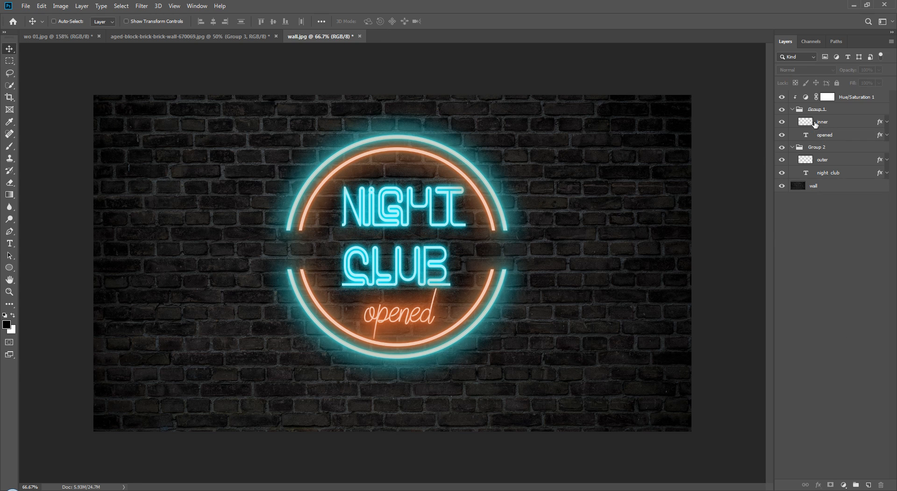
click(792, 110)
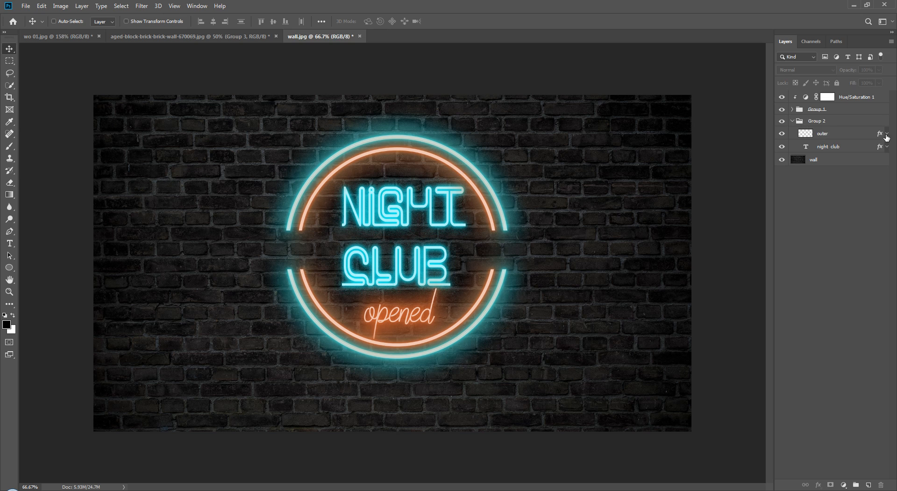
Step: Set the outer circle's Drop Shadow to about 61% opacity, 8% spread and 70 px size, and apply the layer style
double_click(833, 170)
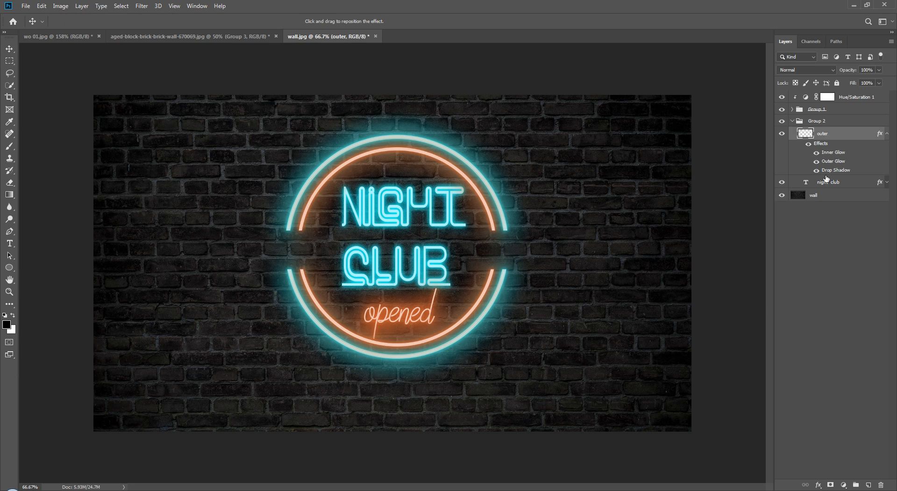
drag(579, 79, 664, 78)
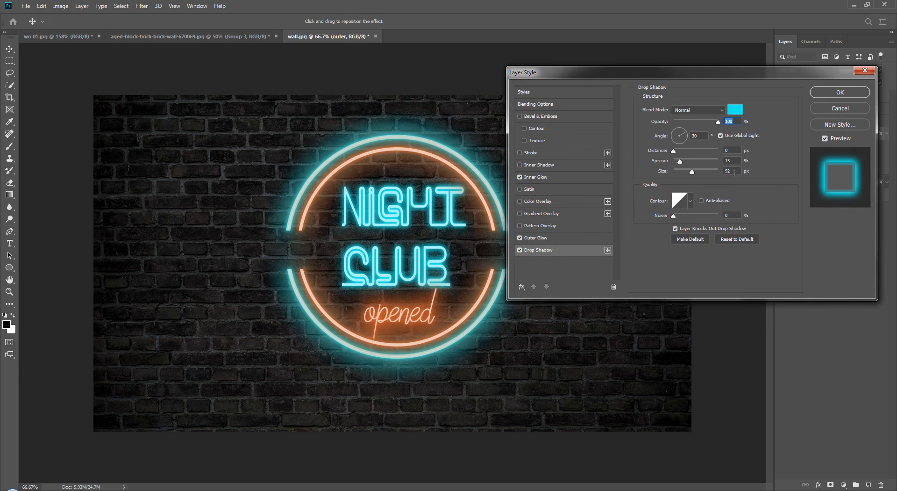
drag(693, 174, 686, 176)
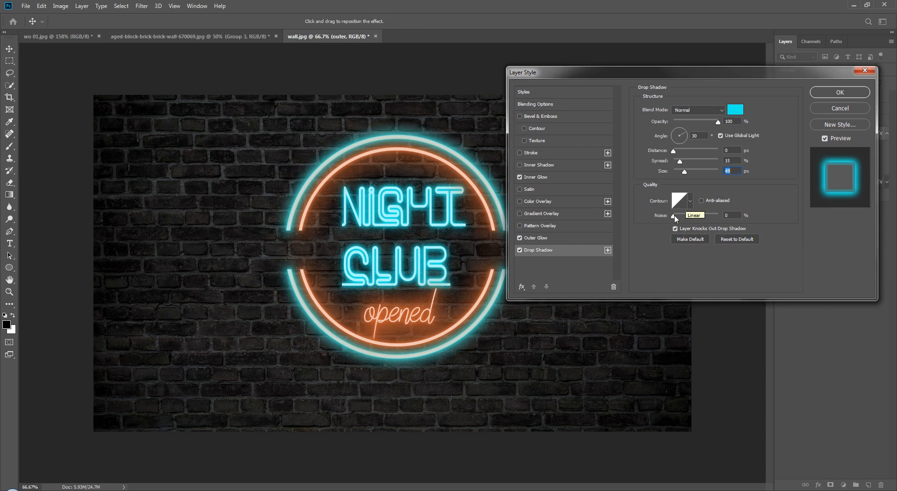
click(682, 162)
drag(686, 174, 677, 161)
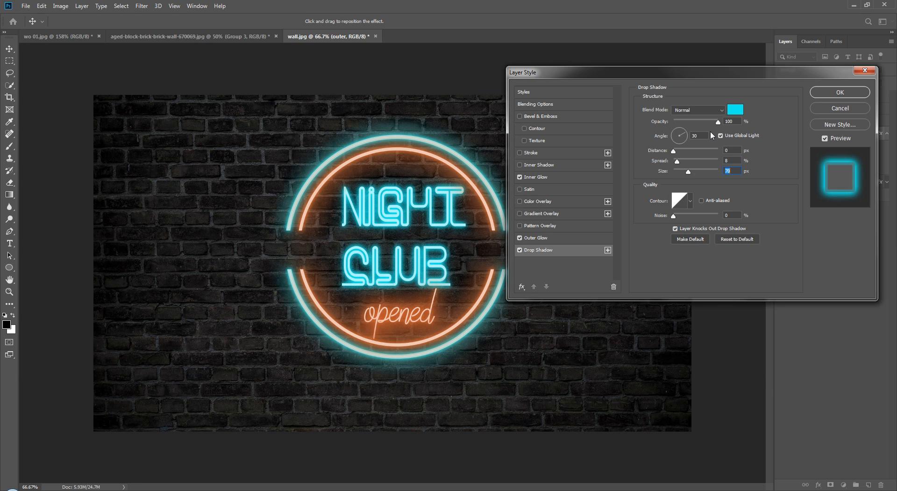
drag(719, 124, 704, 125)
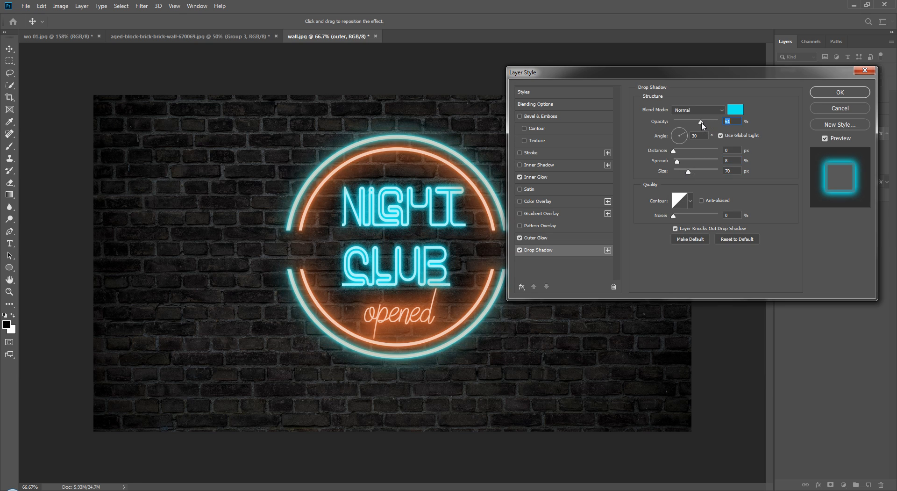
click(840, 92)
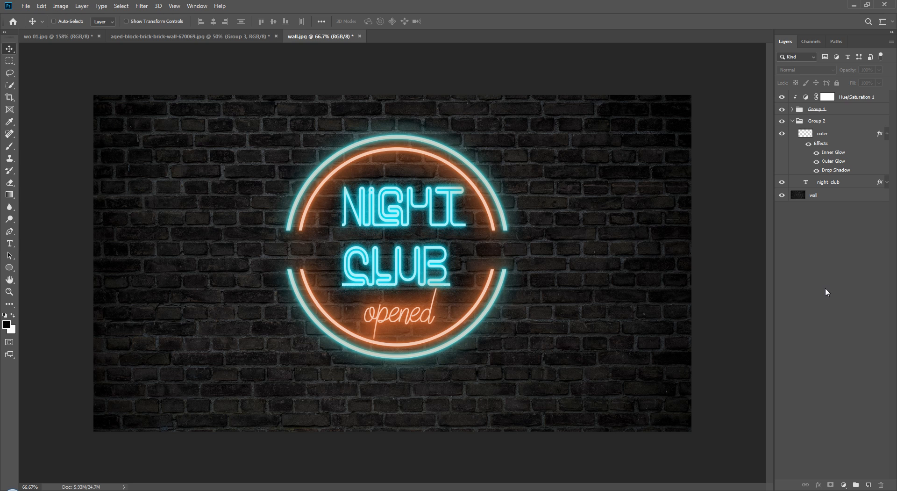
Step: Place the wo 01.jpg document last in the document order and close aged-block-brick-brick-wall-670069.jpg without saving
drag(26, 34, 381, 41)
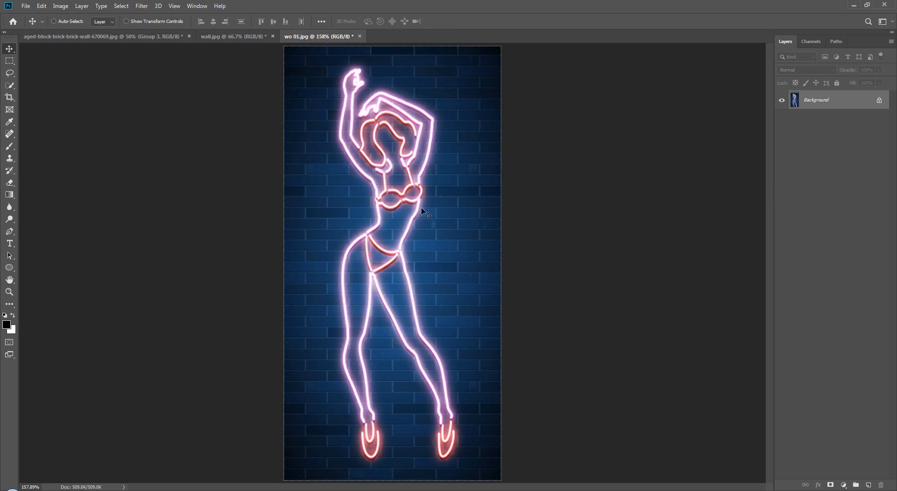
click(163, 37)
click(230, 37)
click(149, 35)
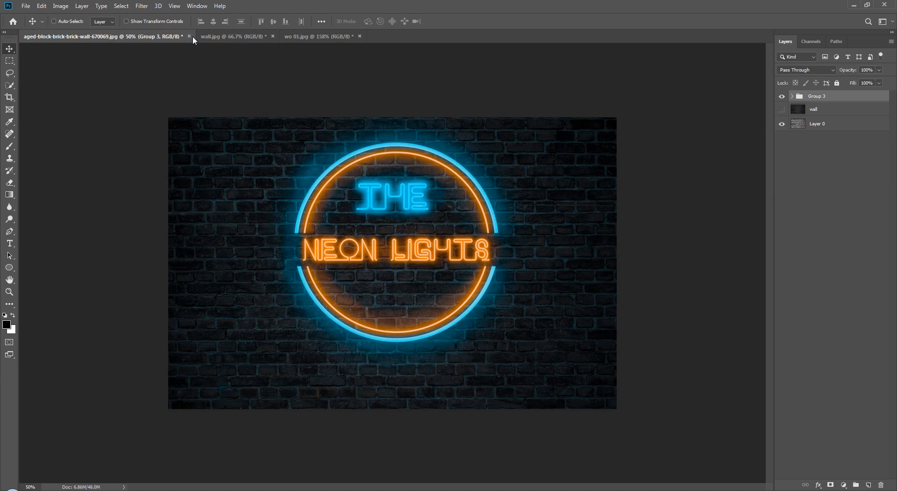
click(189, 36)
key(n)
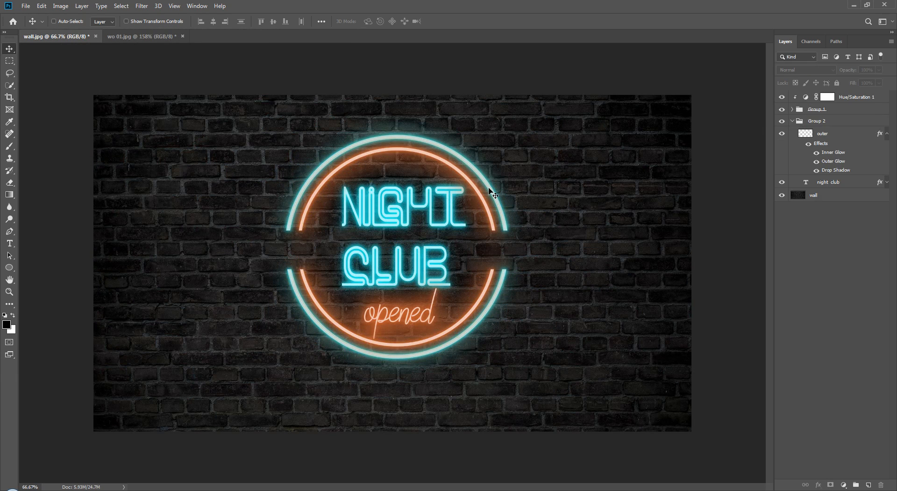
Step: Desaturate the wo 01.jpg image and apply Levels with the black input at about 181 to isolate the white outline
click(140, 36)
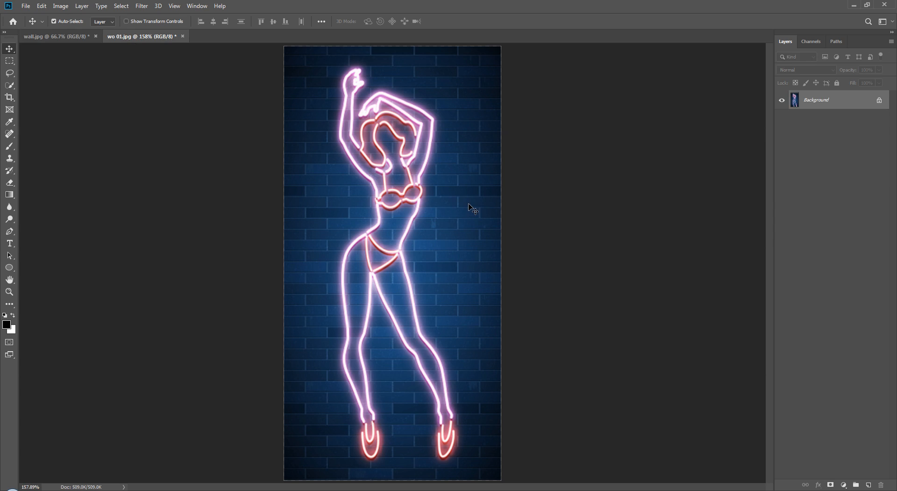
key(ctrl+shift+u)
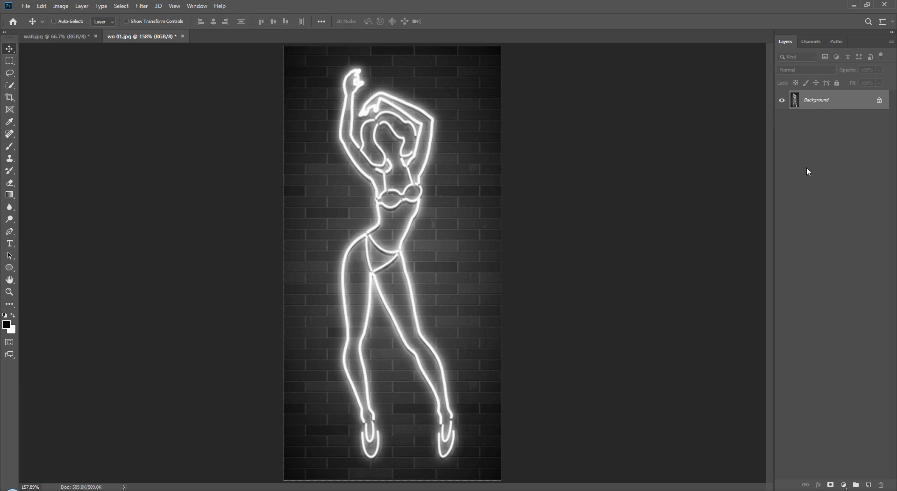
click(844, 484)
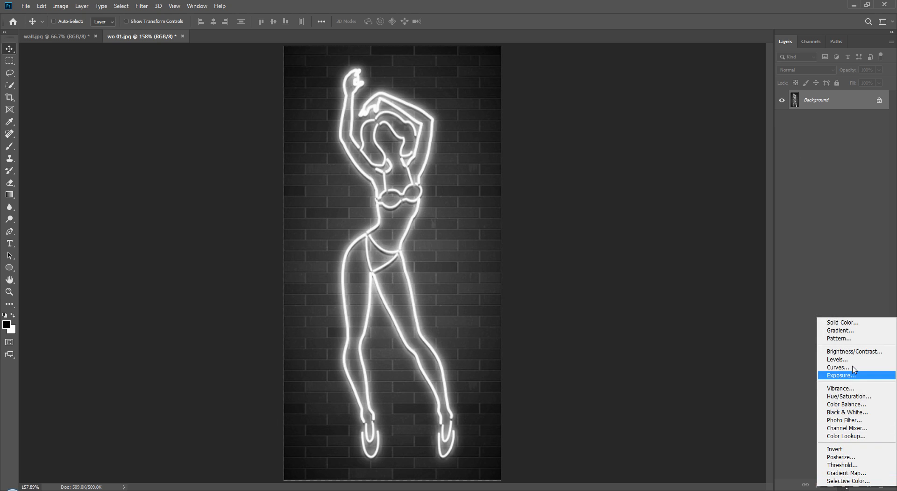
key(Escape)
key(ctrl+l)
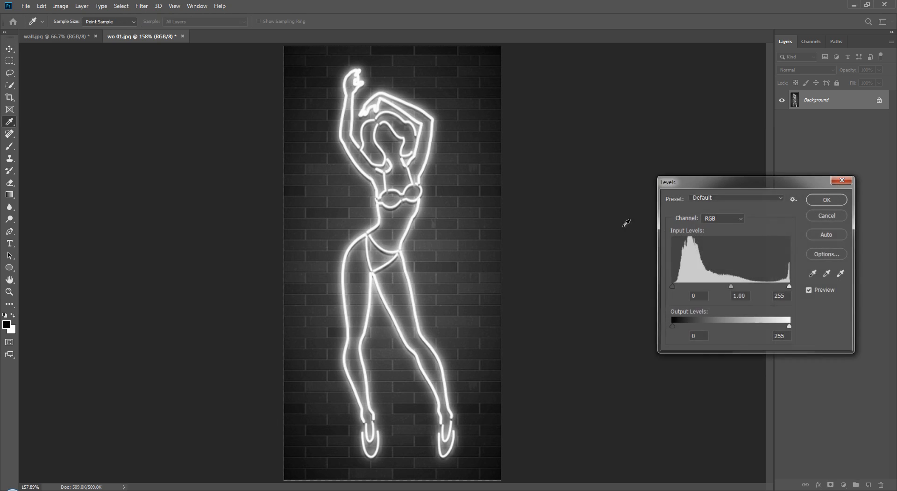
drag(671, 287, 758, 288)
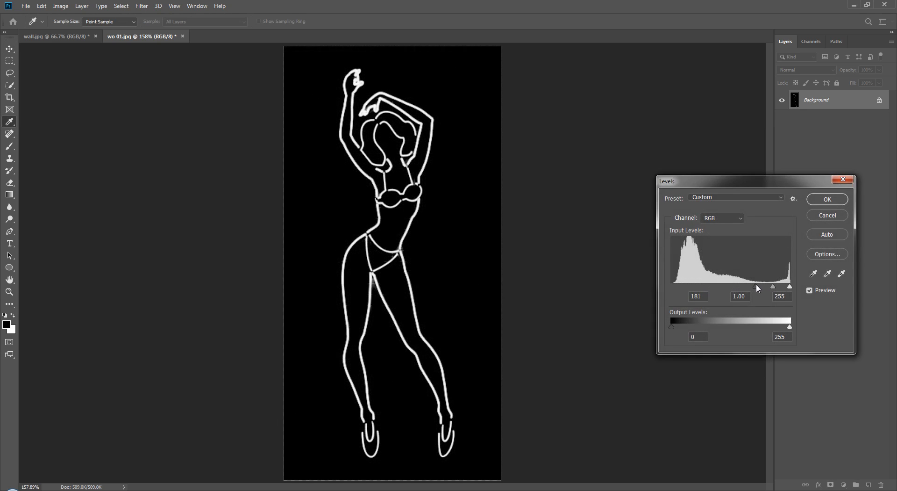
click(827, 199)
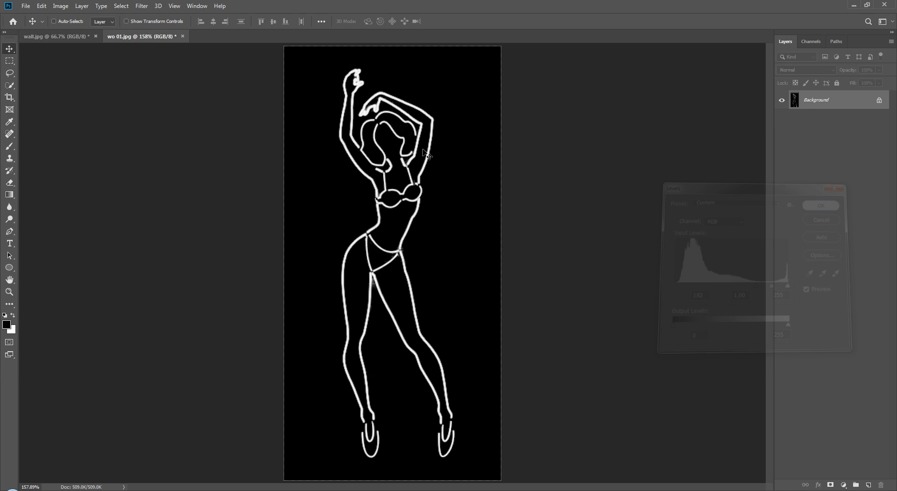
Step: Fill a new layer with white through a selection loaded from the RGB channel, hiding the Background and clearing the selection
click(819, 42)
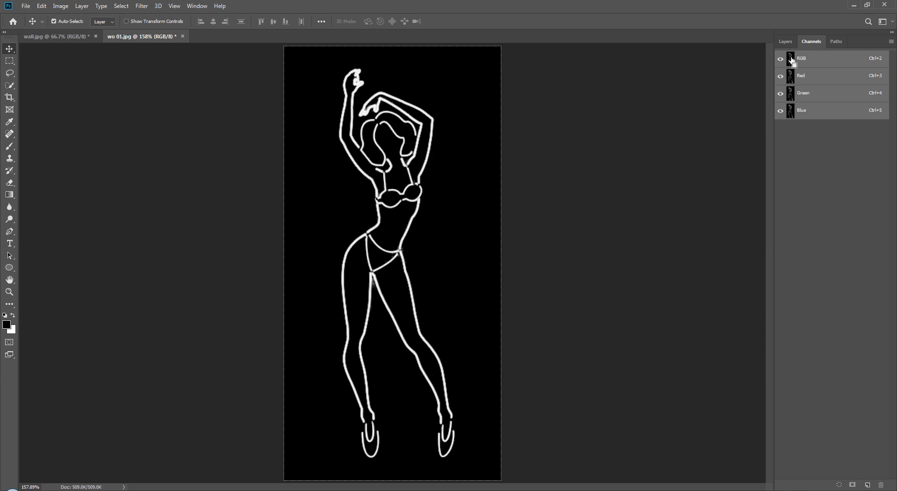
ctrl+click(793, 61)
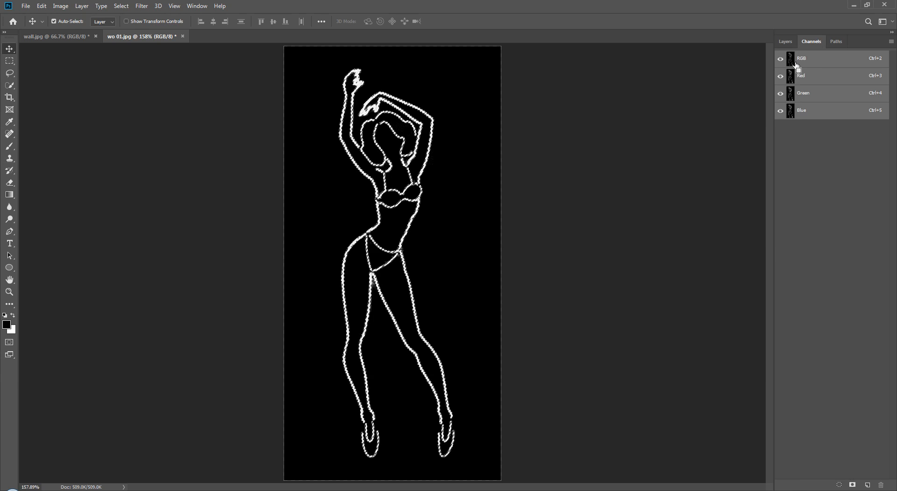
click(790, 42)
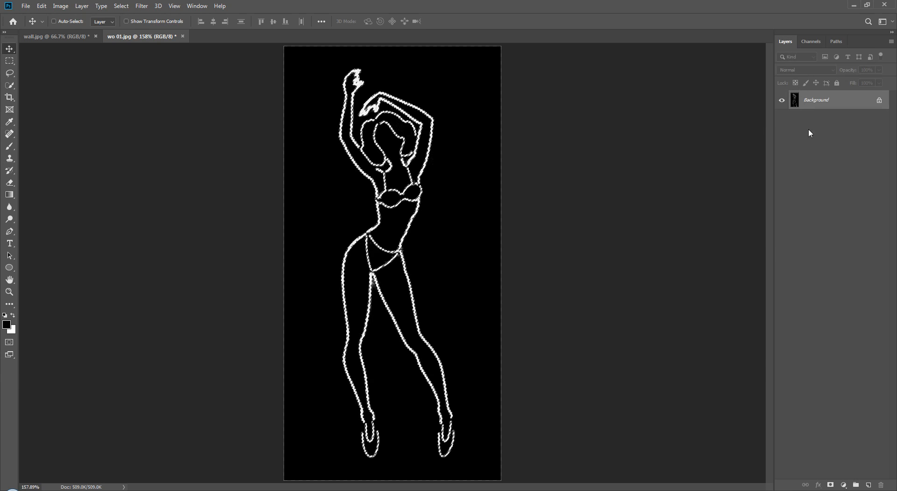
click(871, 486)
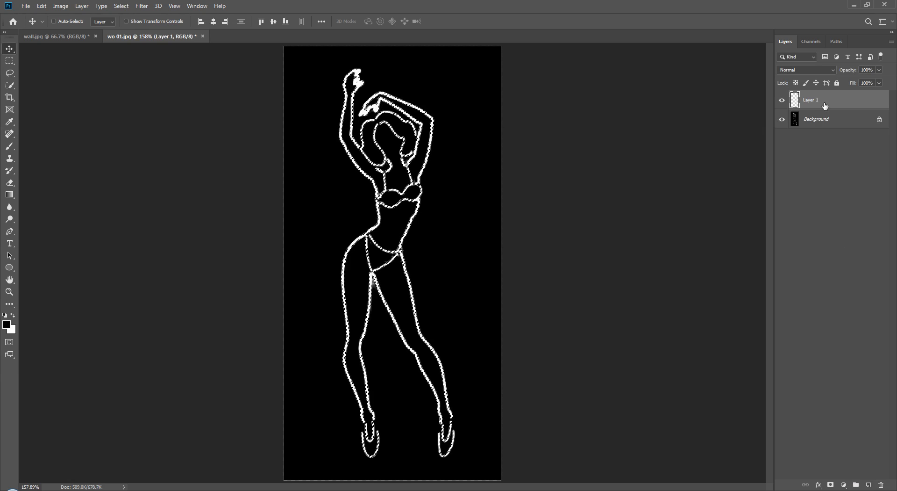
click(782, 119)
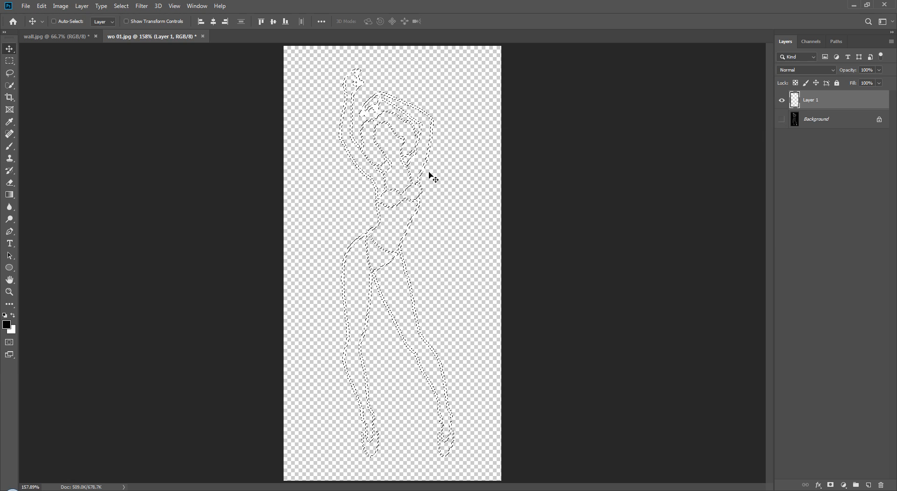
key(ctrl+d)
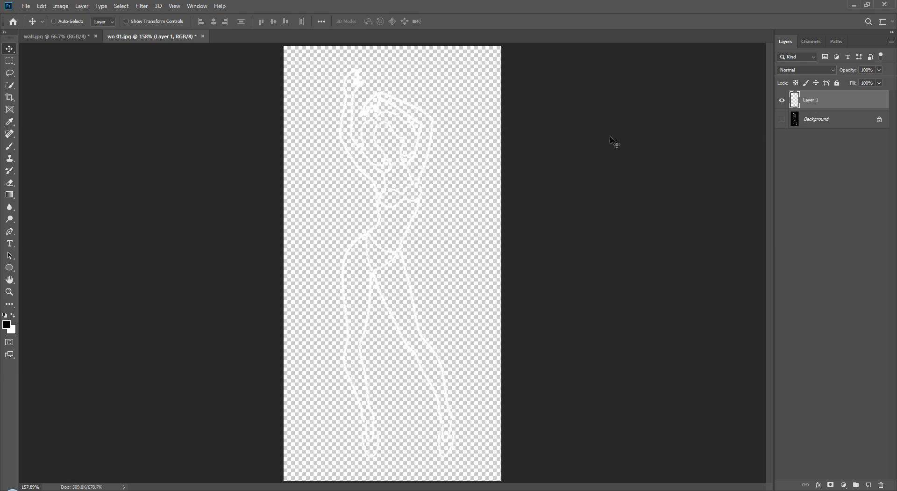
Step: Bring the white woman outline into wall.jpg, place it below and beside the circles' lower-left arc, and rotate it about -11.6°
drag(393, 216, 269, 290)
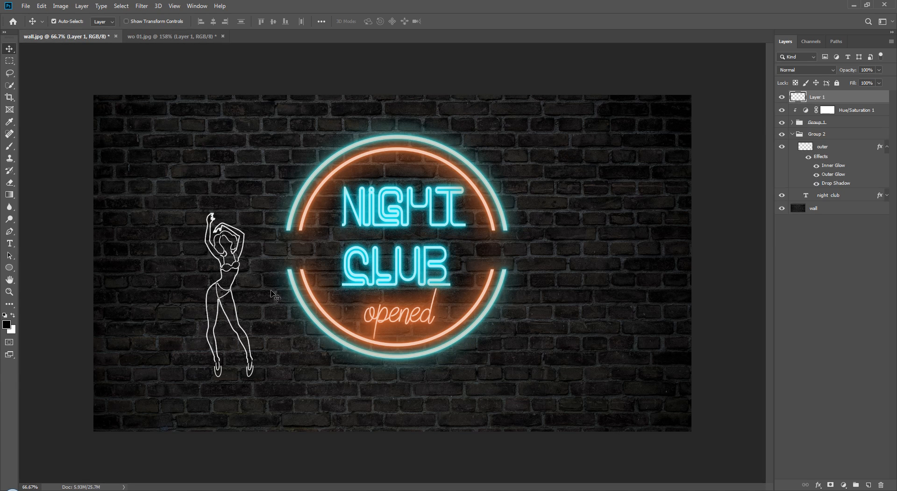
key(ctrl+t)
drag(230, 332, 275, 385)
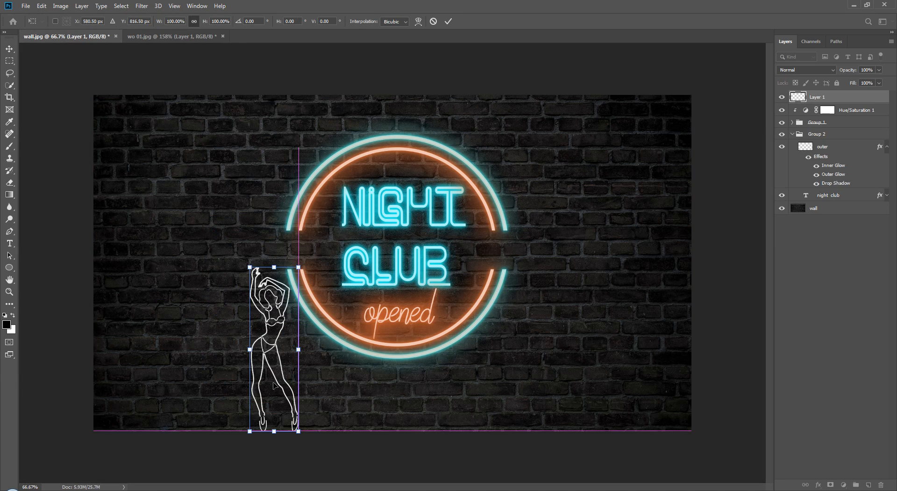
drag(314, 252, 294, 248)
Step: Skew the woman outline about 21° along its long side and apply the transform
right_click(280, 346)
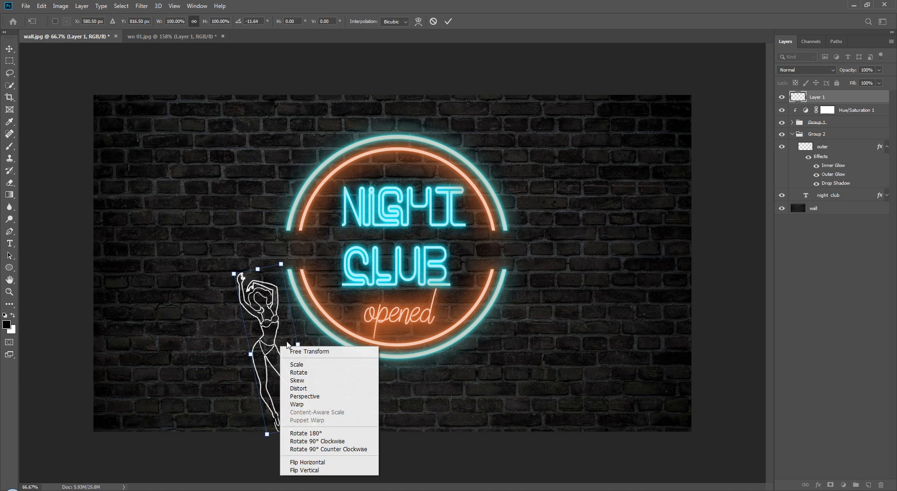
click(316, 382)
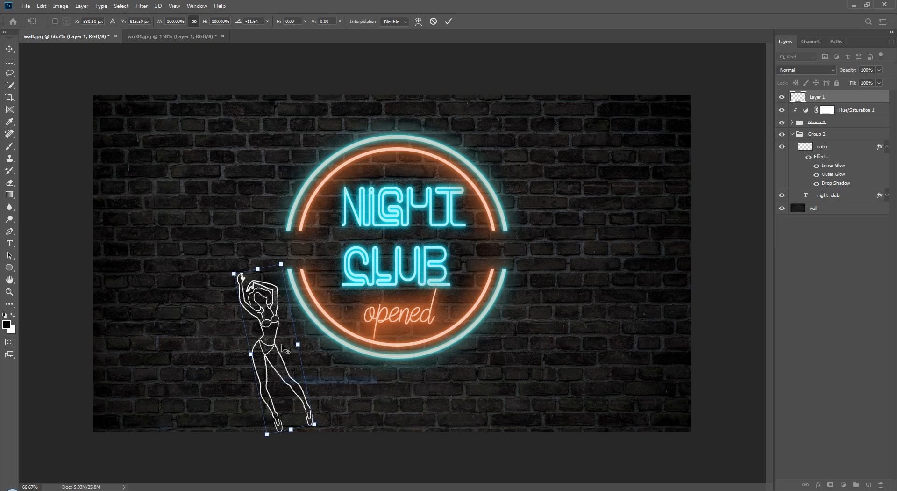
mouse_move(250, 355)
mouse_down()
mouse_move(249, 346)
mouse_move(255, 364)
mouse_move(246, 309)
mouse_move(270, 379)
mouse_move(261, 346)
mouse_up()
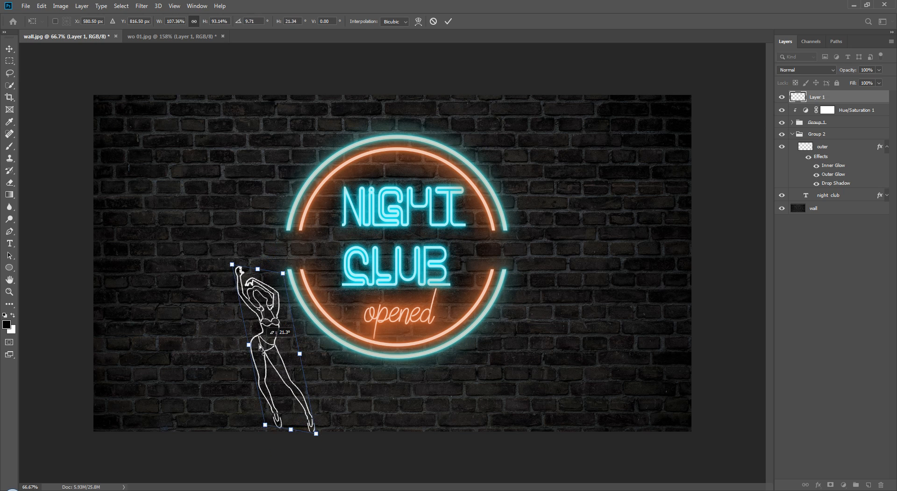
key(Return)
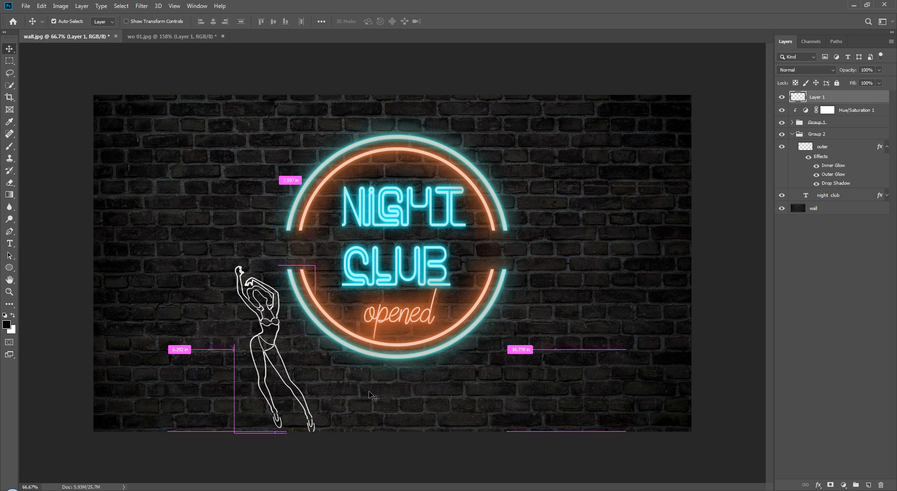
Step: Scale the woman outline to about 75.5%, position it close to the circles' lower-left arc, apply the transform and deselect the layer
key(ctrl+t)
drag(314, 265, 279, 291)
drag(278, 380, 287, 369)
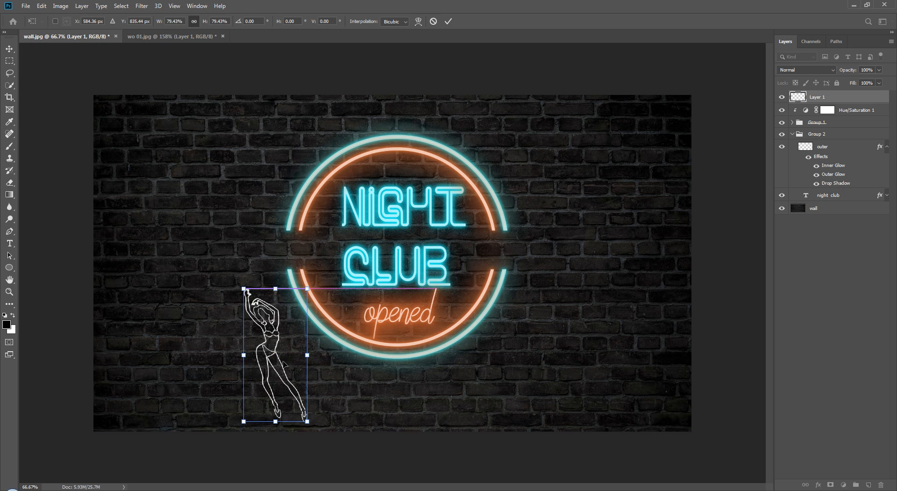
drag(306, 289, 304, 294)
drag(295, 359, 296, 353)
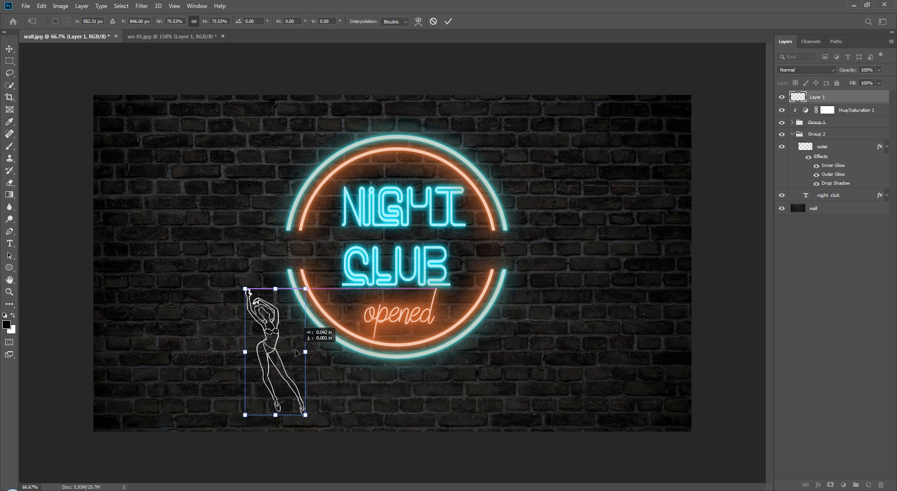
key(Return)
click(818, 297)
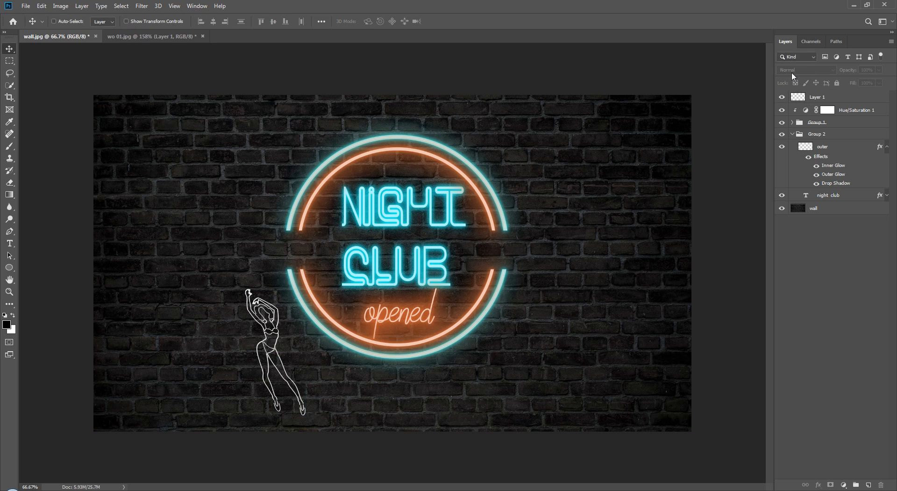
Step: Expand Group 1 and copy the inner circle's layer effects to the woman outline on Layer 1
click(792, 122)
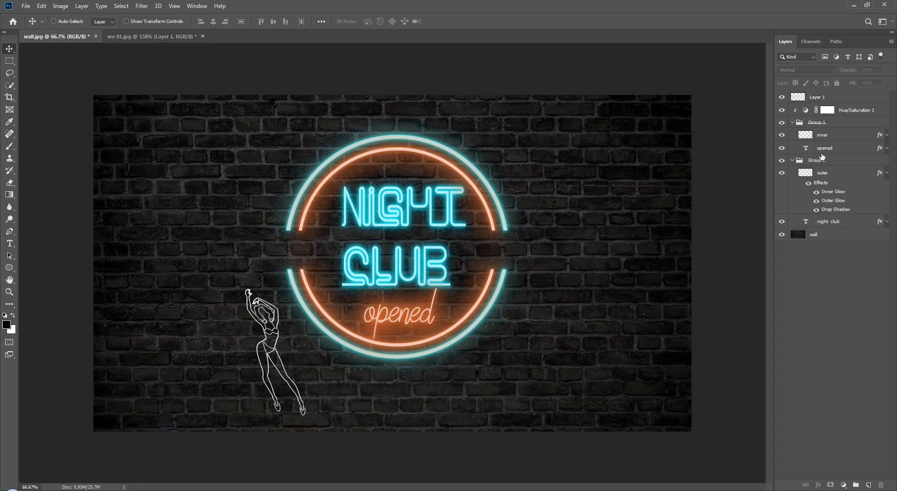
click(888, 138)
drag(818, 146, 823, 102)
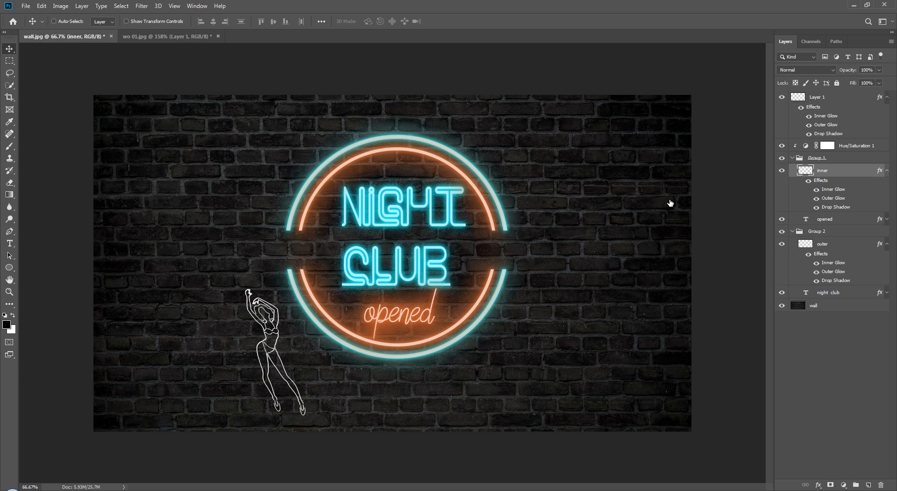
Step: Rename the woman outline's layer to girl and clear the layer selection
double_click(812, 99)
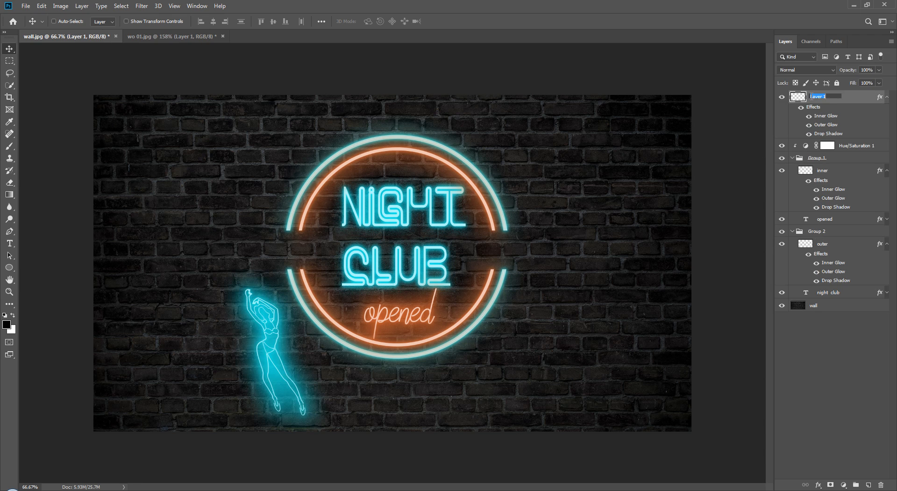
text(d)
key(Return)
click(880, 417)
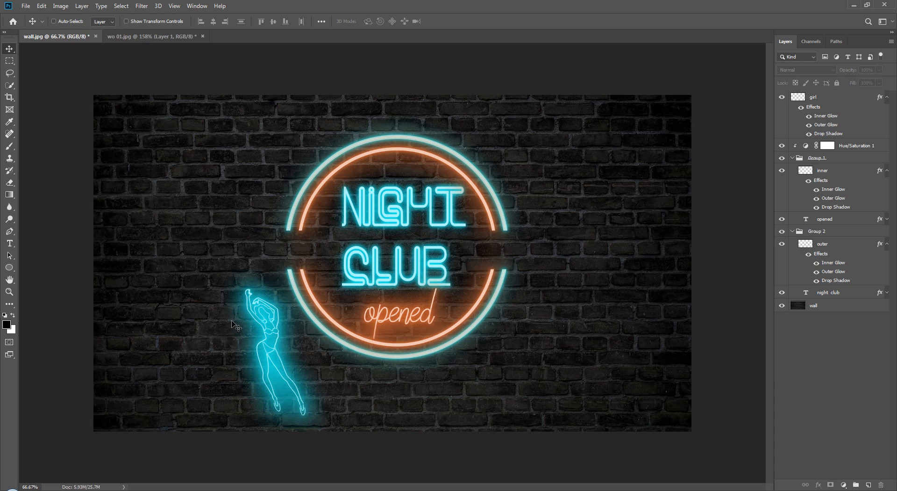
Step: Change the girl layer's Inner Glow color to magenta f10aee
click(821, 117)
key(h)
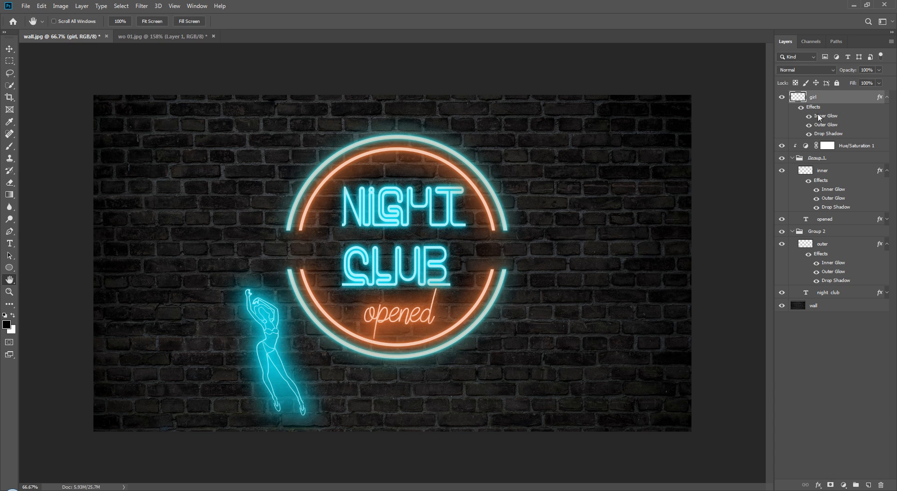
double_click(822, 117)
click(662, 142)
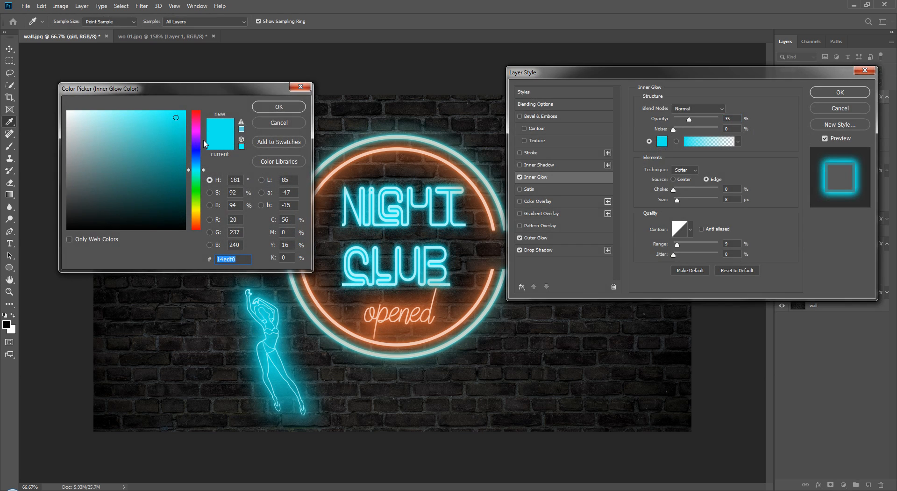
drag(194, 136, 177, 117)
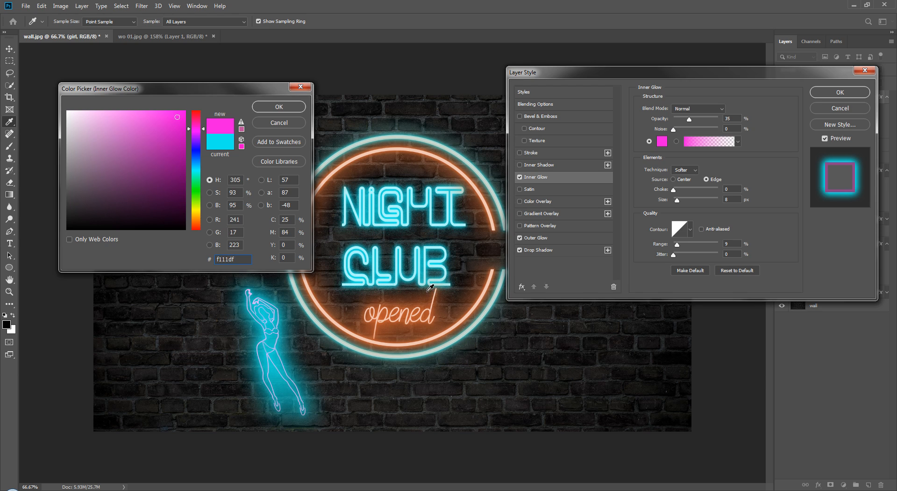
click(209, 192)
click(167, 118)
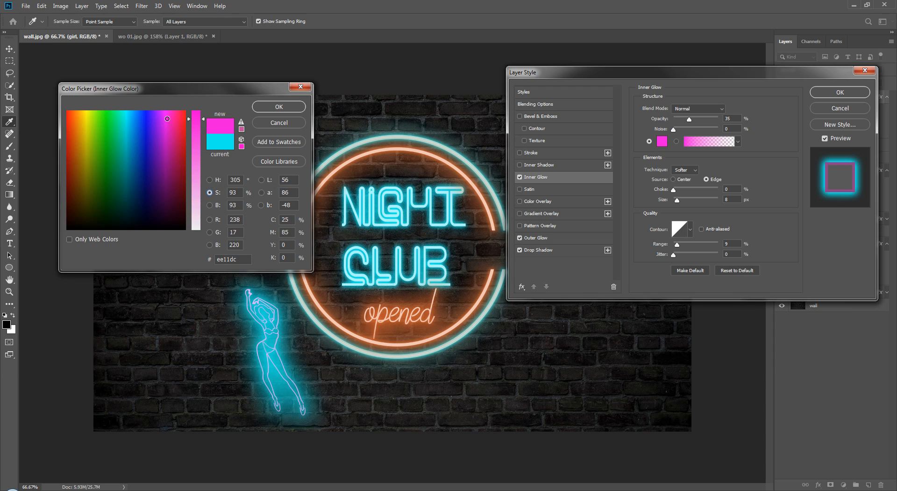
click(210, 205)
click(167, 118)
click(209, 180)
click(181, 117)
click(279, 107)
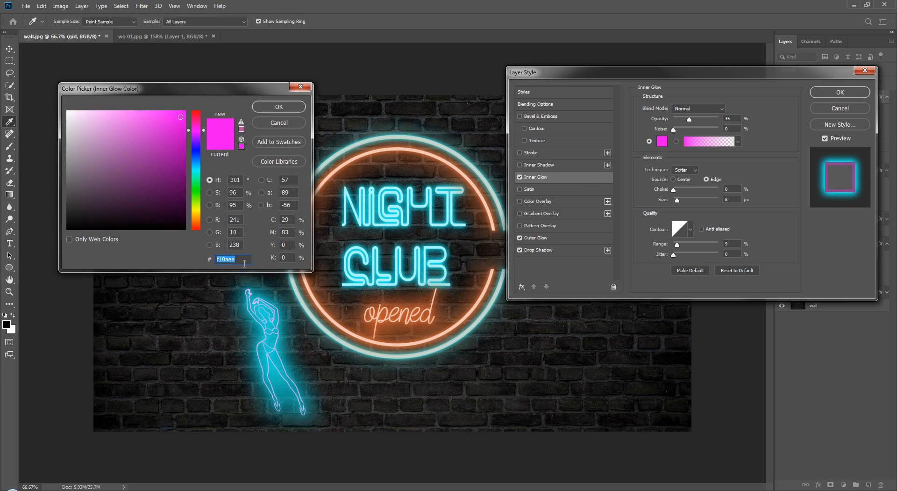
click(289, 118)
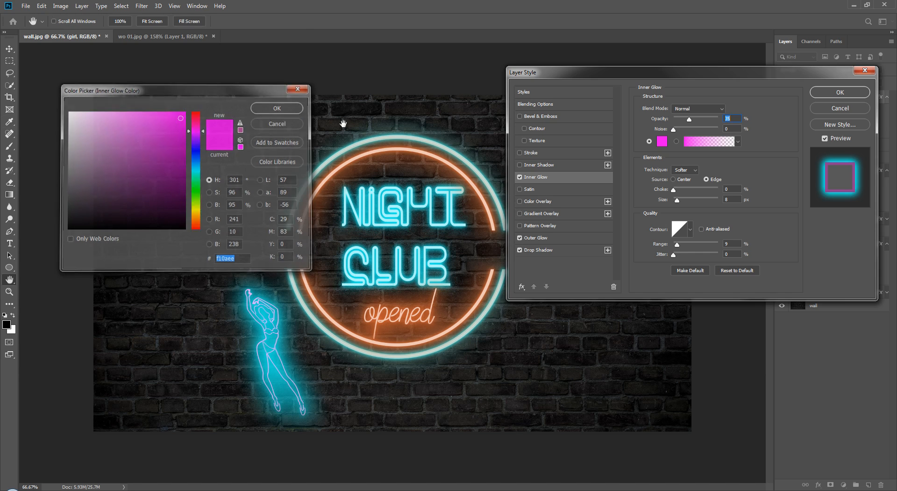
Step: Set the girl layer's Outer Glow color to the same magenta, f10aee, and copy the color code
click(521, 237)
click(661, 142)
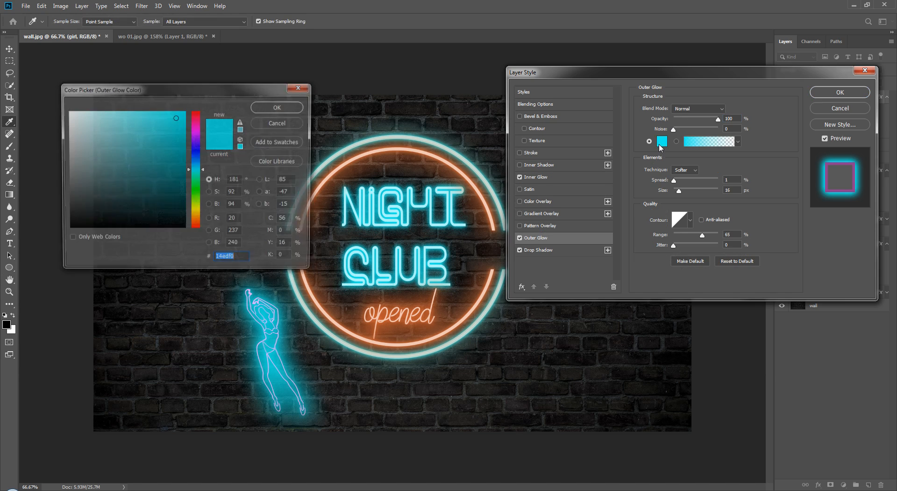
text(f10aee)
key(ctrl+a)
key(ctrl+c)
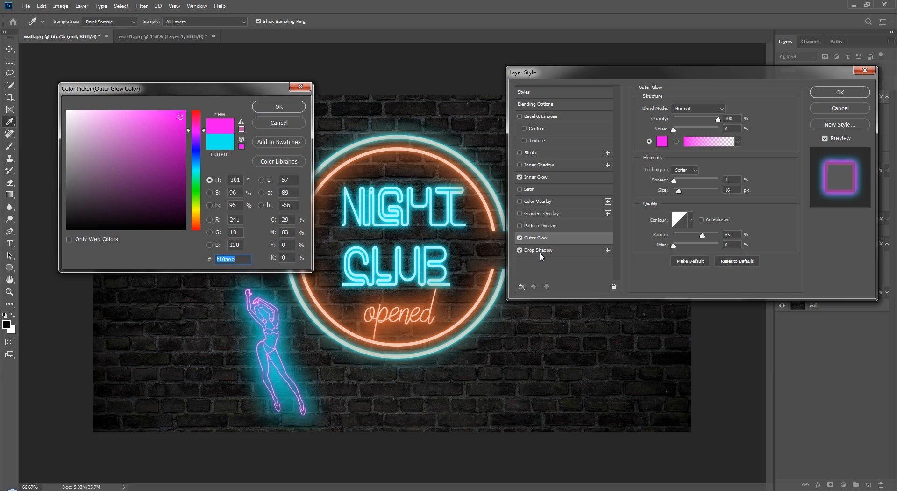
click(288, 108)
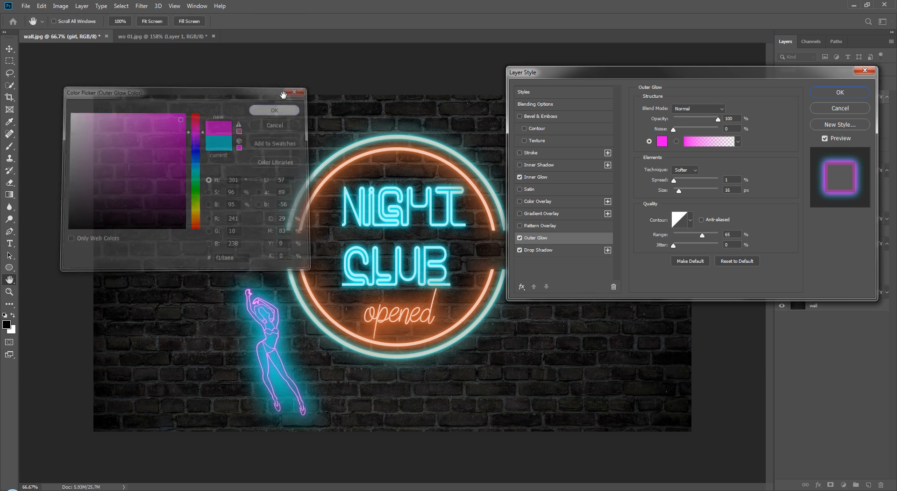
Step: Apply the copied magenta f10aee to the girl layer's Drop Shadow color
click(554, 250)
click(736, 109)
key(ctrl+v)
click(266, 111)
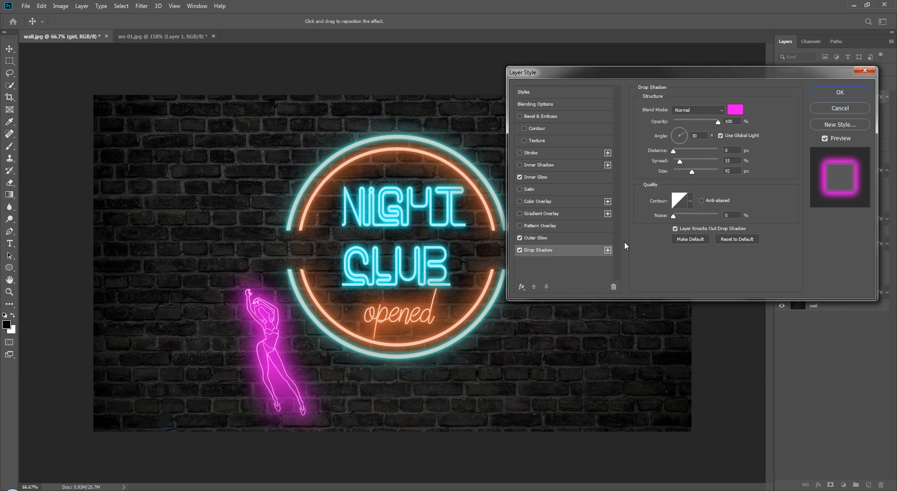
Step: Lower the girl's Outer Glow range to 41% and reduce its Drop Shadow size to under 10 px
click(540, 238)
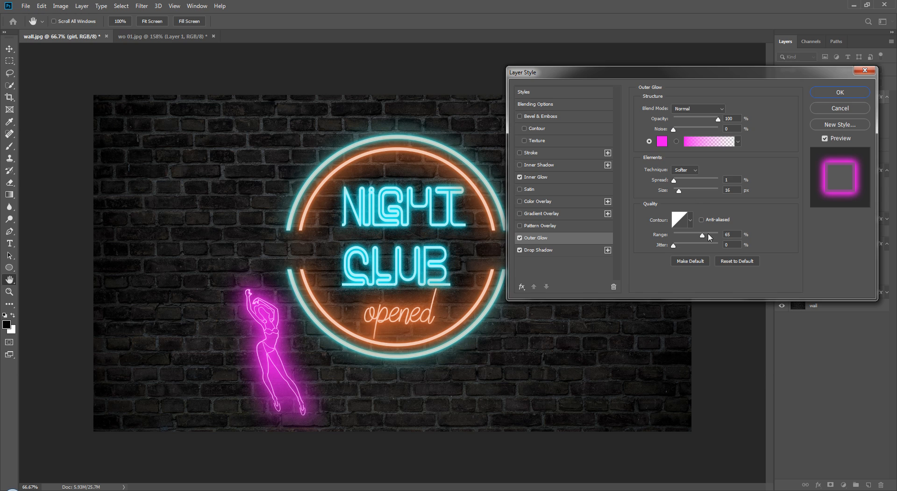
drag(705, 236, 692, 235)
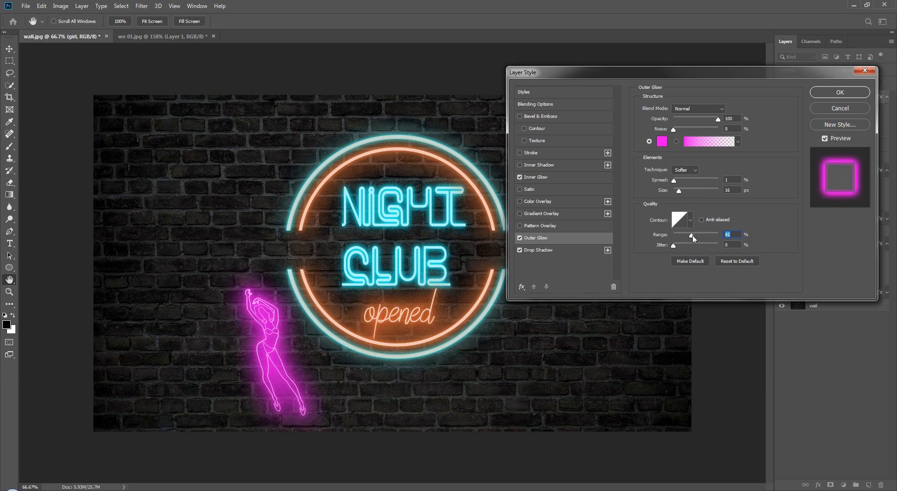
click(542, 250)
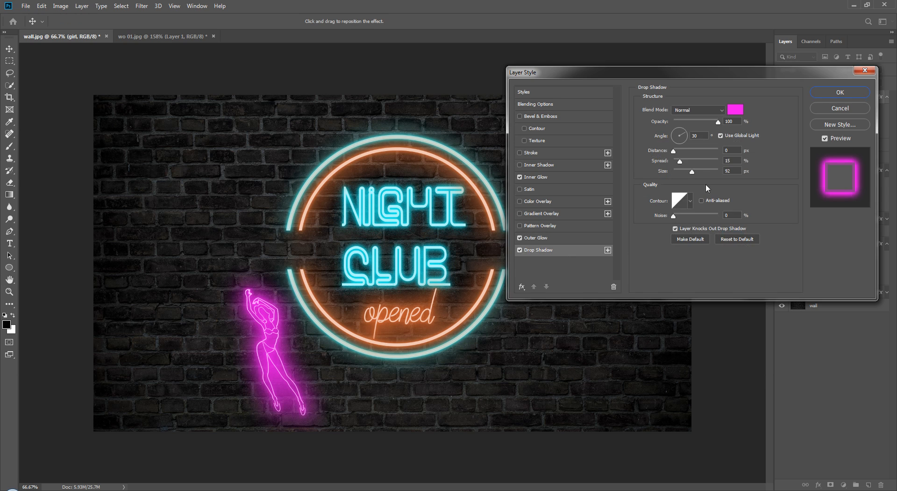
drag(695, 174, 678, 176)
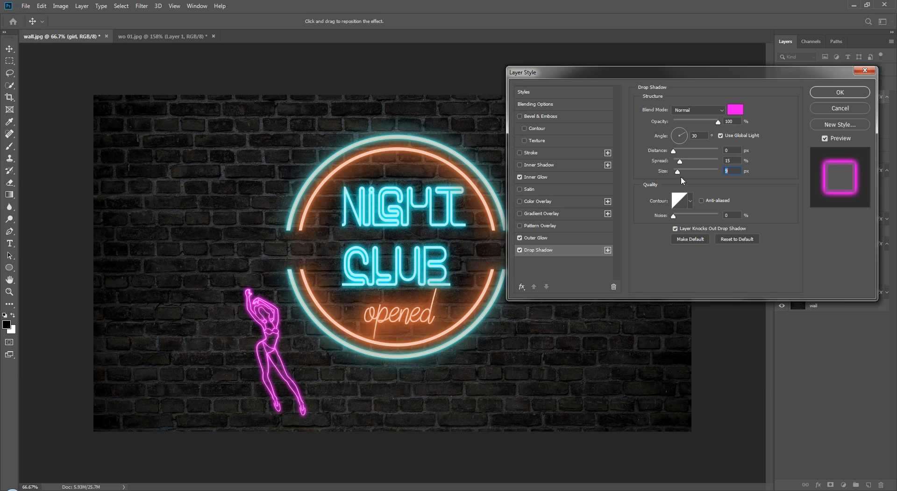
Step: Increase the girl's Outer Glow size to 27 px and apply the layer style
click(552, 240)
drag(683, 192, 682, 196)
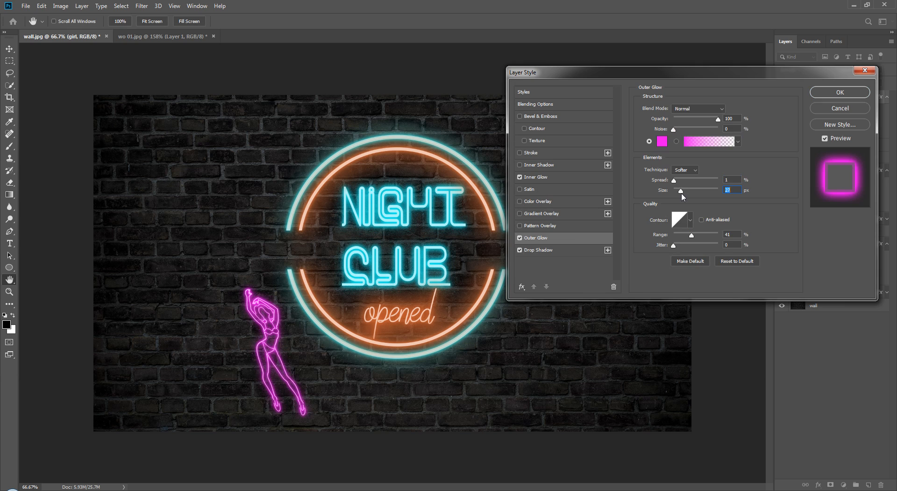
click(820, 96)
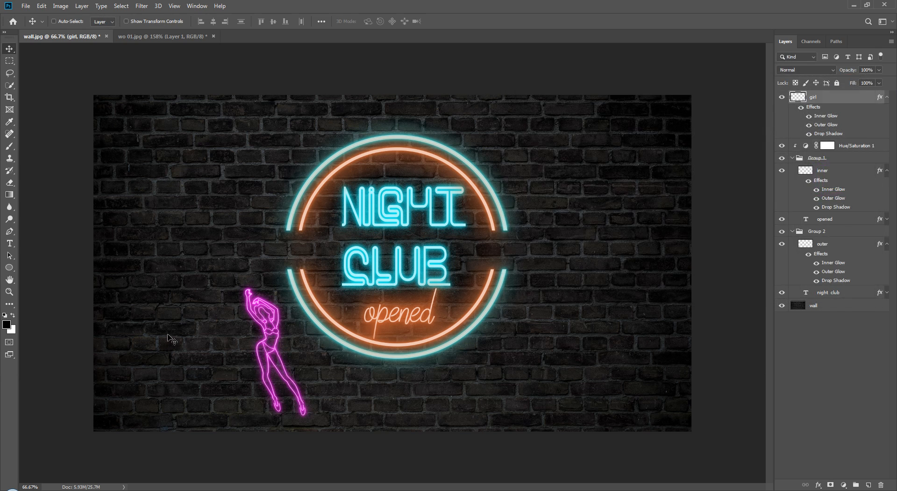
Step: Switch to the wo 01.jpg document and undo its edits back to the original neon woman image
key(ctrl+plus)
key(ctrl+plus)
drag(278, 302, 544, 110)
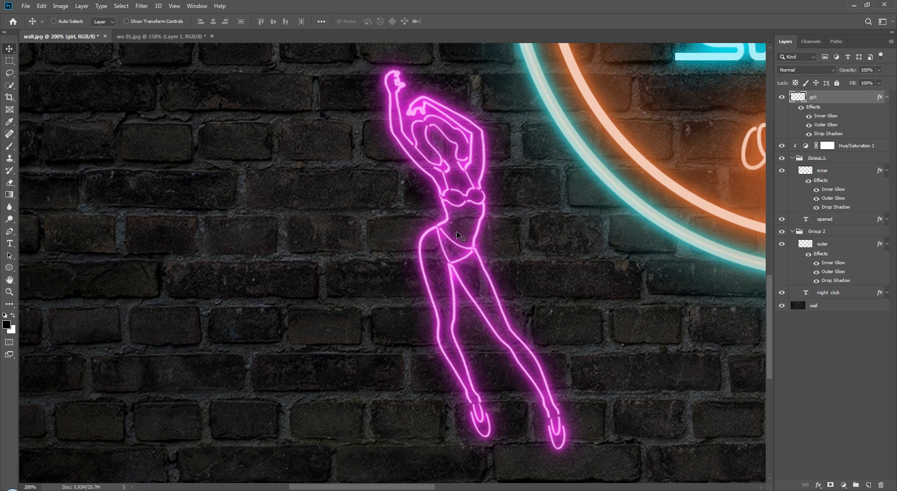
click(135, 36)
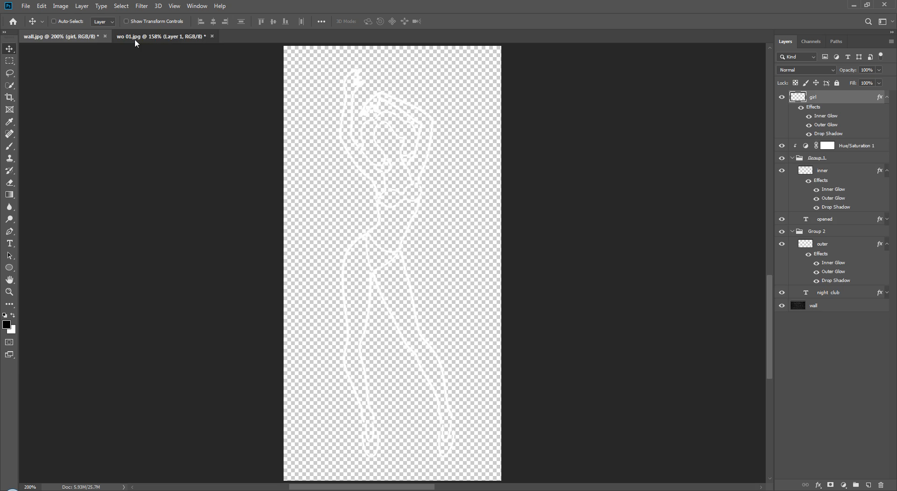
key(ctrl)
key(ctrl+z)
key(ctrl+z)
key(ctrl+z)
key(ctrl+z)
key(ctrl+z)
key(ctrl+z)
key(ctrl+z)
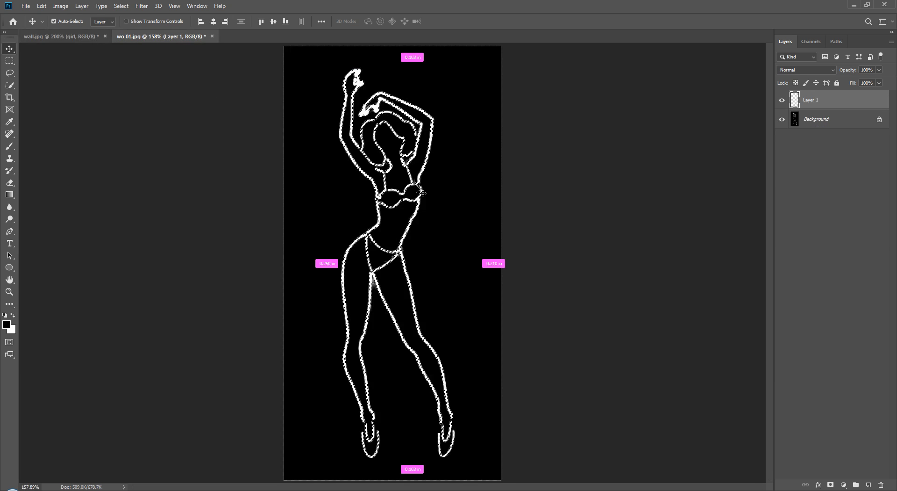
key(ctrl+z)
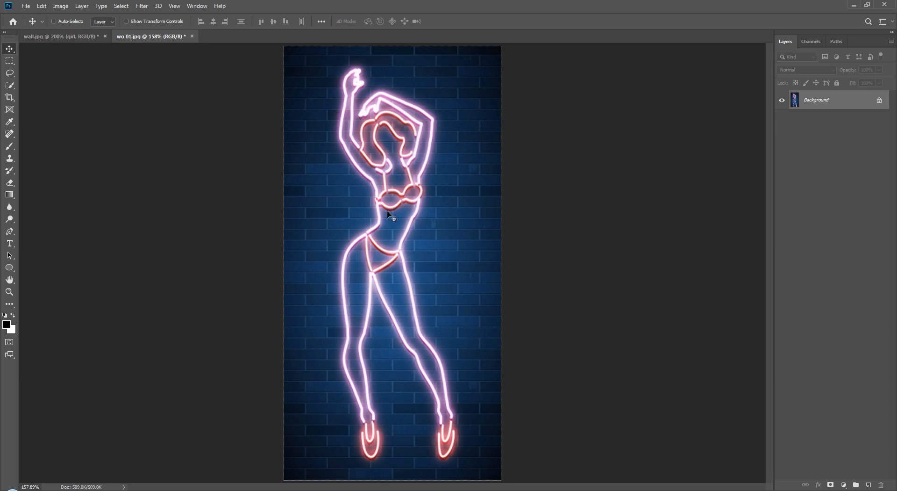